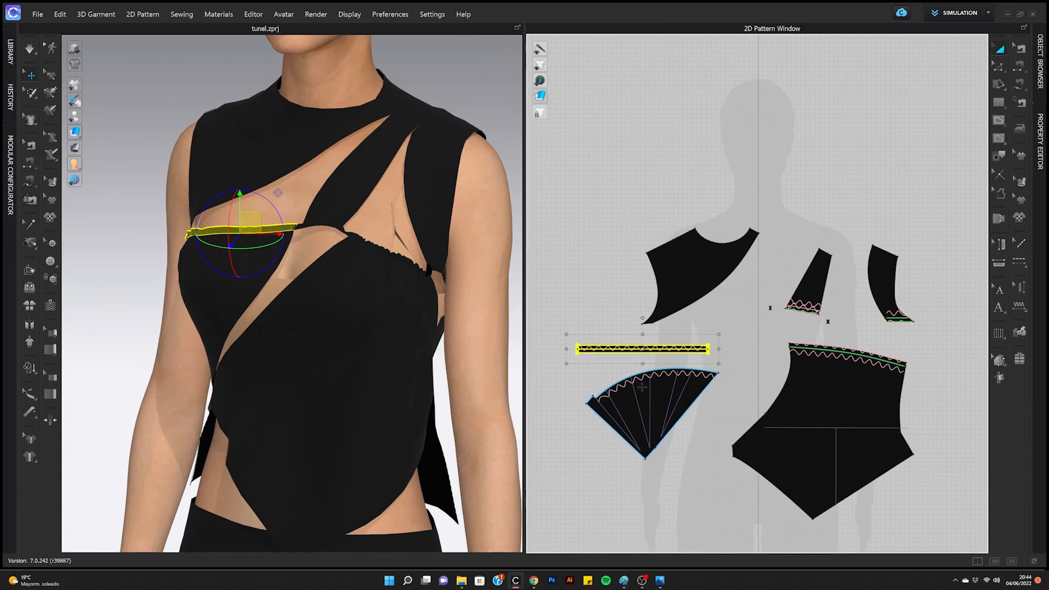
# Step: Examine the gathered cup, its separate band and the large front panel in the 2D patterns and on the avatar
pyautogui.click(644, 389)
pyautogui.keyDown('shift'); pyautogui.click(615, 348); pyautogui.keyUp('shift')
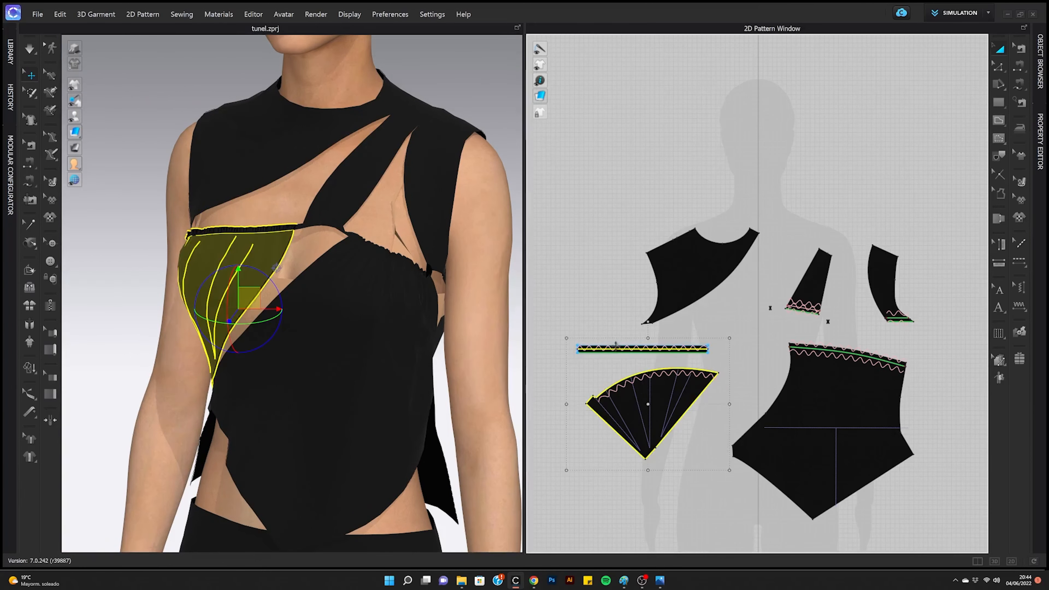
pyautogui.click(724, 441)
pyautogui.click(821, 361)
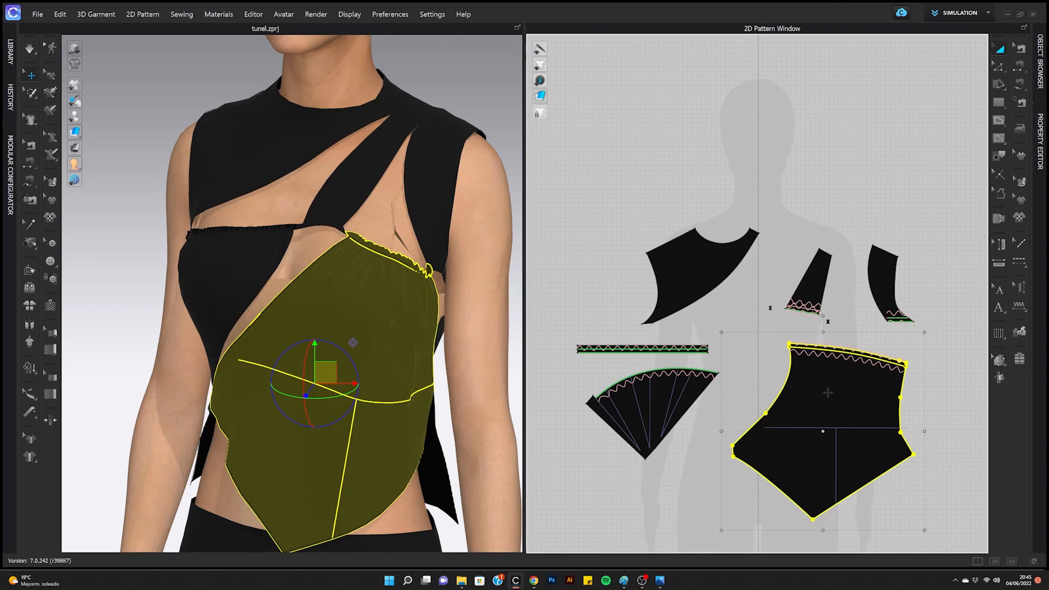
pyautogui.moveTo(476, 345)
pyautogui.mouseDown(button='right')
pyautogui.moveTo(451, 305)
pyautogui.moveTo(468, 357)
pyautogui.mouseUp(button='right')
pyautogui.click(472, 363)
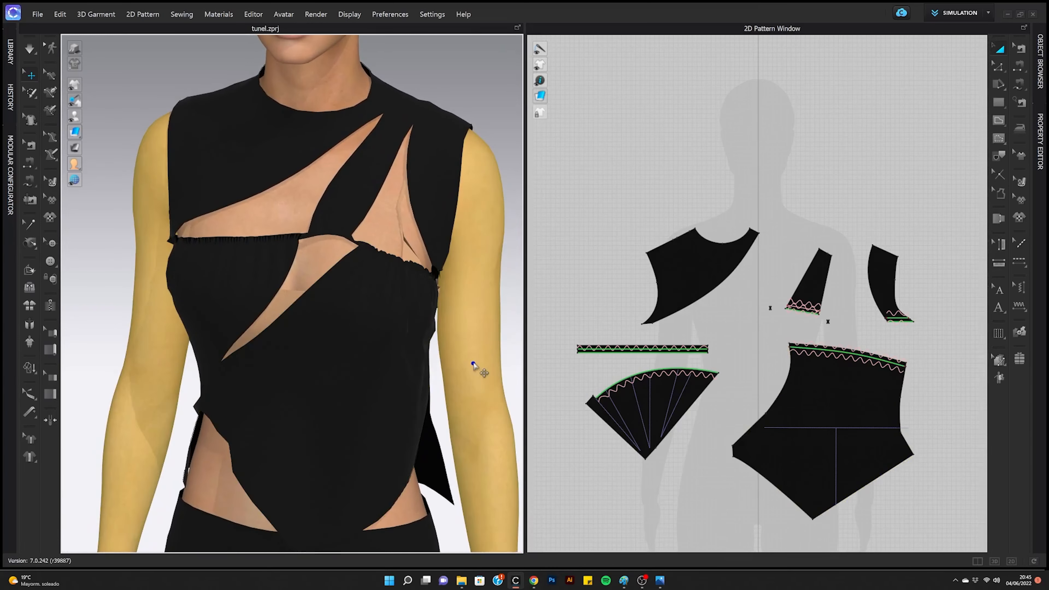
pyautogui.moveTo(484, 431); pyautogui.dragTo(463, 408, button='right')
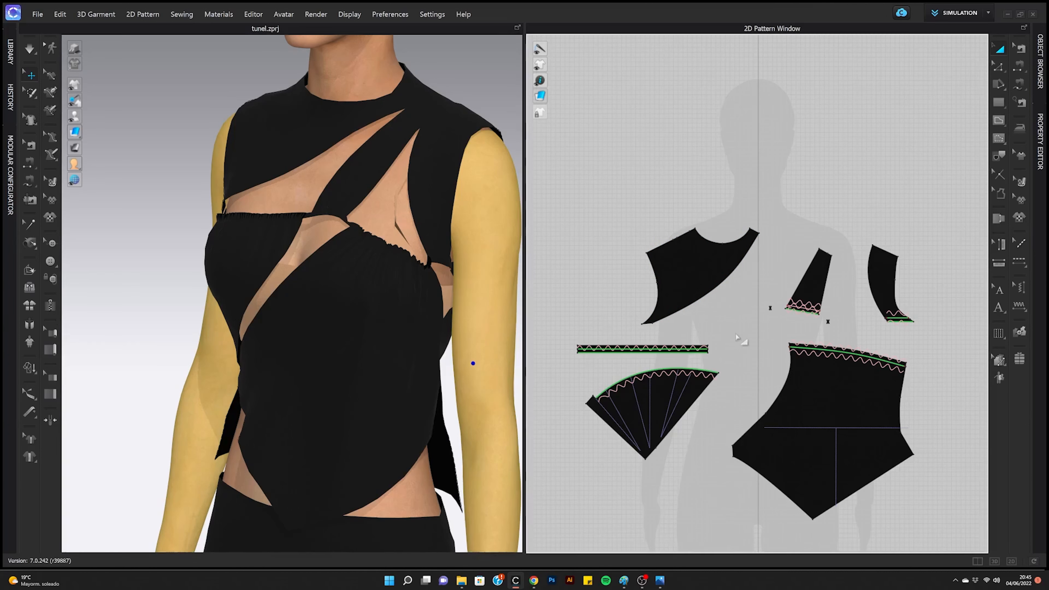
pyautogui.rightClick(754, 330)
pyautogui.click(722, 332)
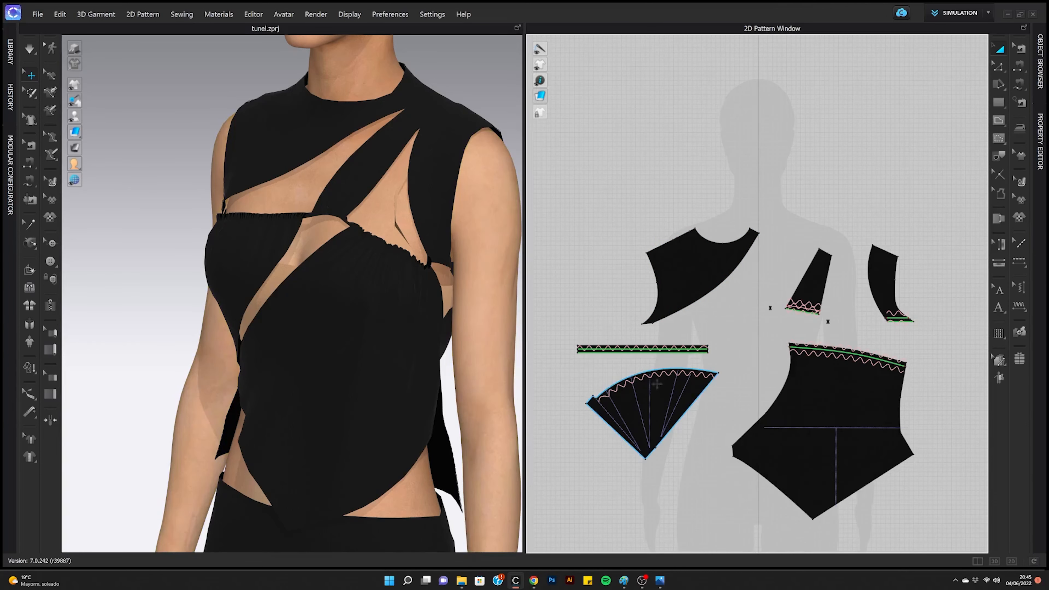
pyautogui.click(636, 391)
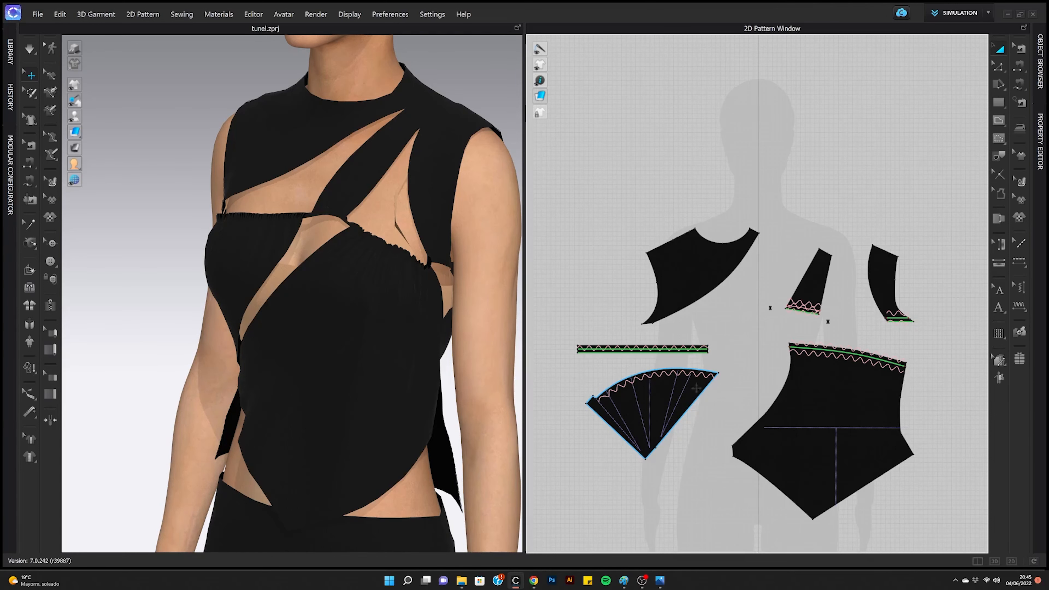
pyautogui.click(740, 355)
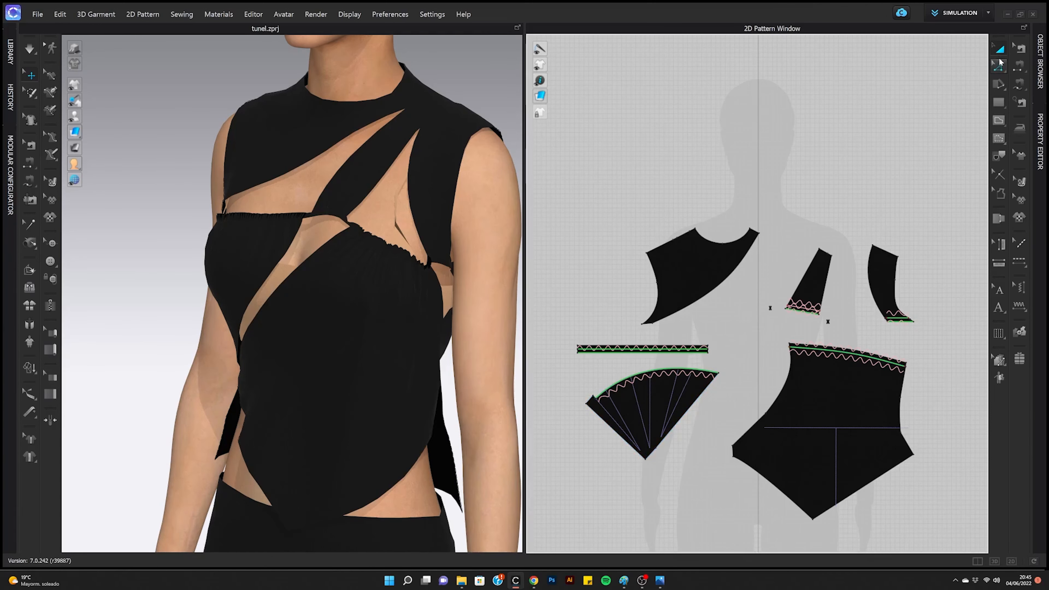
# Step: Inspect the elastic and shirring properties of the band's edge and internal line and of the cup's curved upper edge
pyautogui.click(1040, 128)
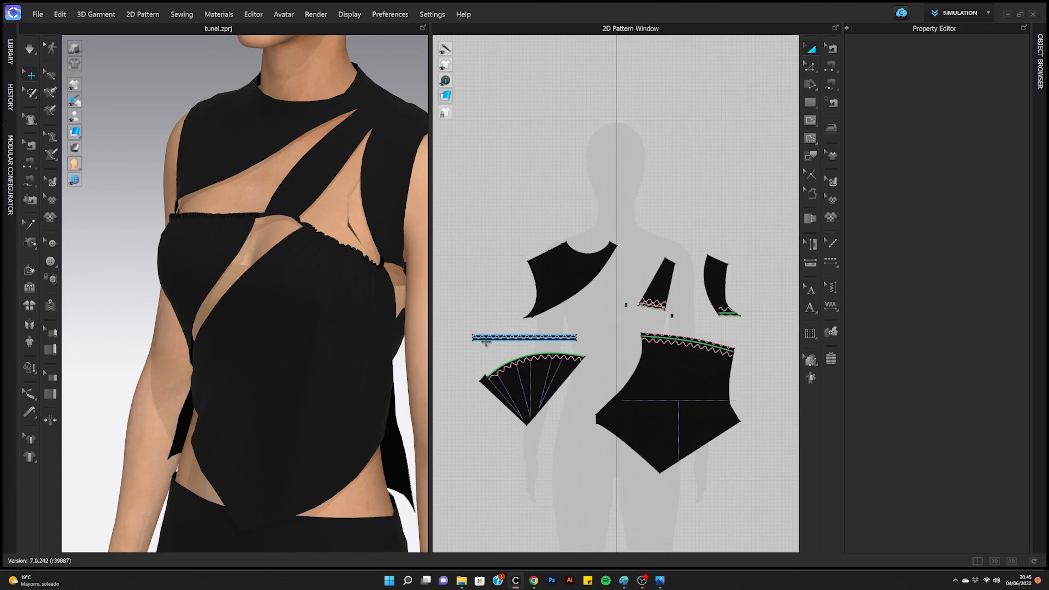
pyautogui.click(486, 341)
pyautogui.scroll(5, 491, 338)
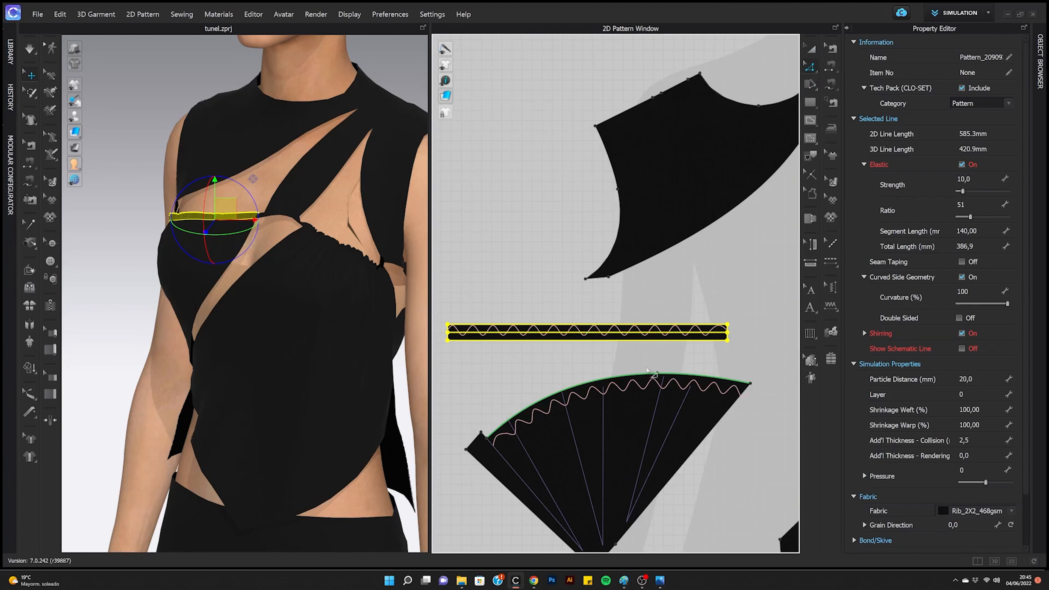
pyautogui.click(649, 372)
pyautogui.click(625, 340)
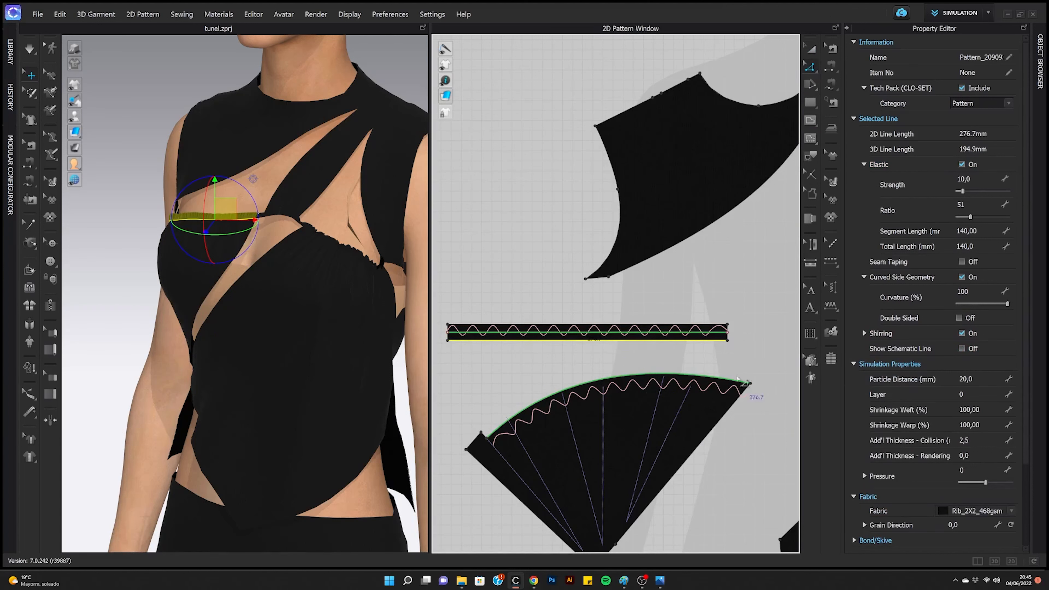
pyautogui.click(729, 384)
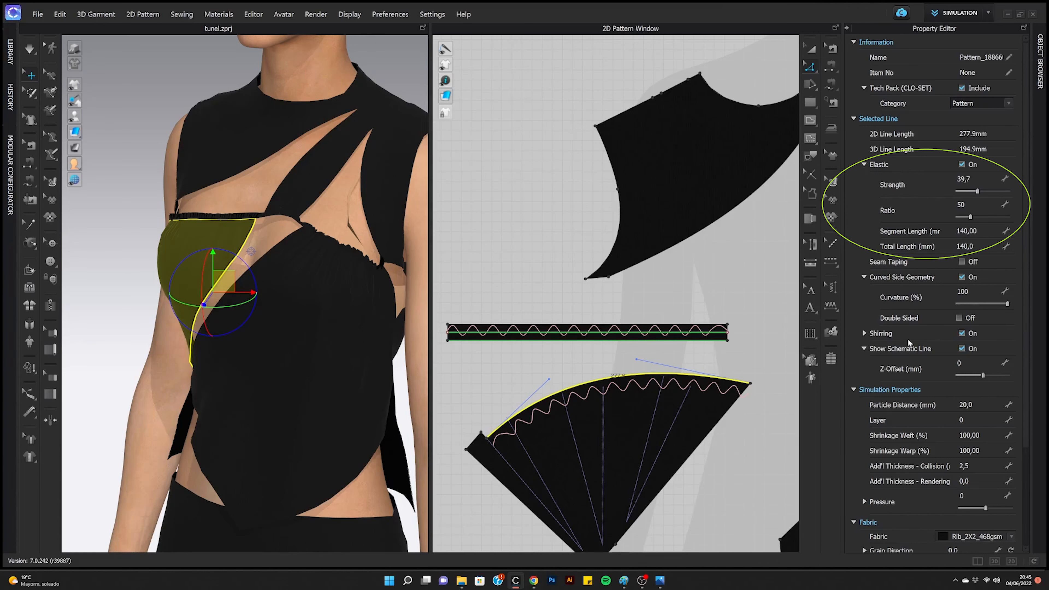
pyautogui.click(864, 334)
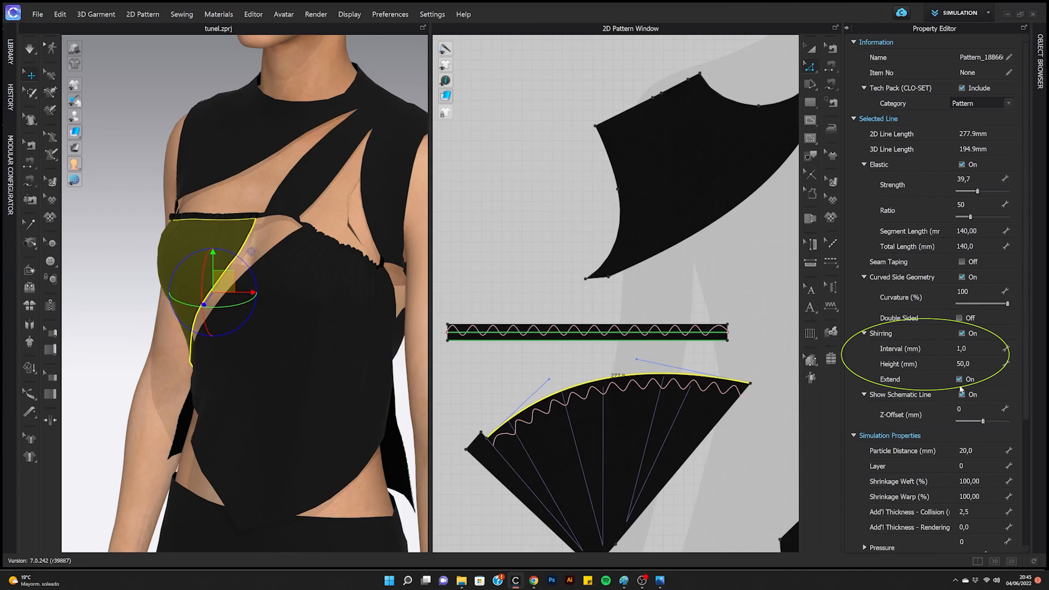
pyautogui.click(666, 341)
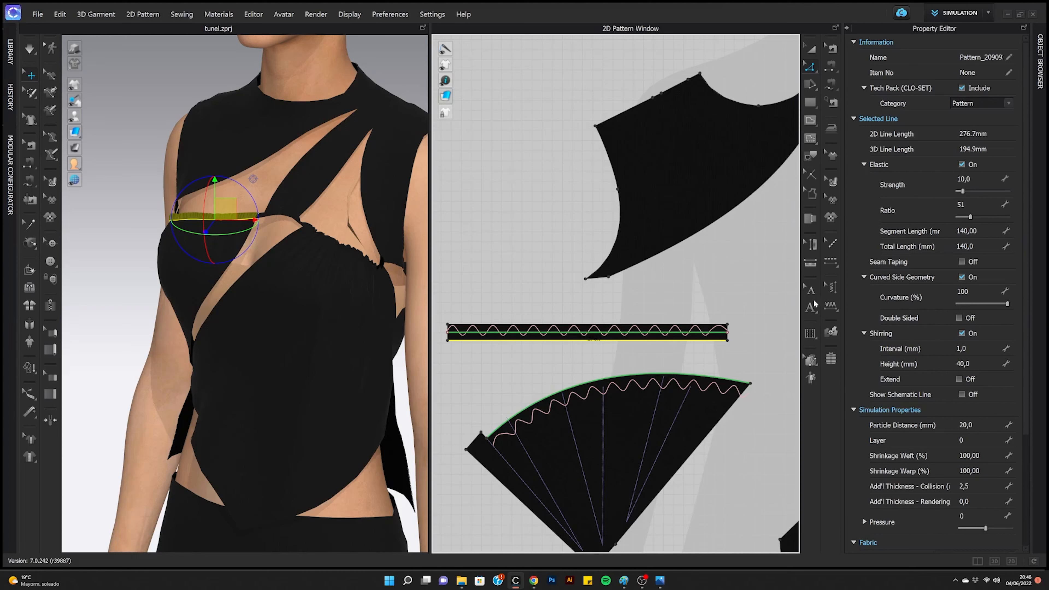
pyautogui.click(599, 332)
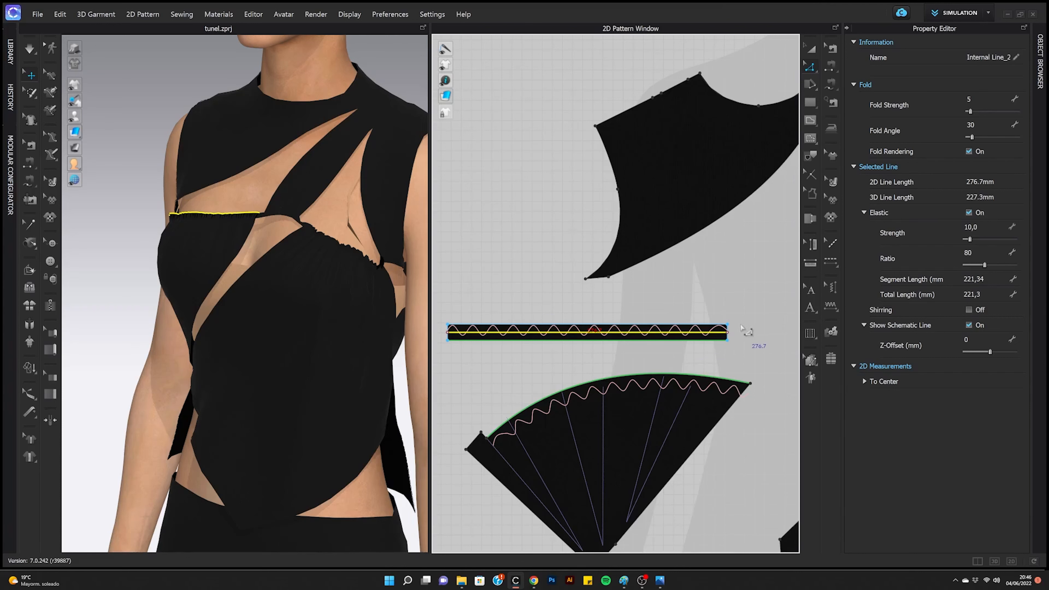
# Step: Inspect the elastic and shirring properties of the large front panel's upper edge and the internal line below it
pyautogui.scroll(-2, 779, 357)
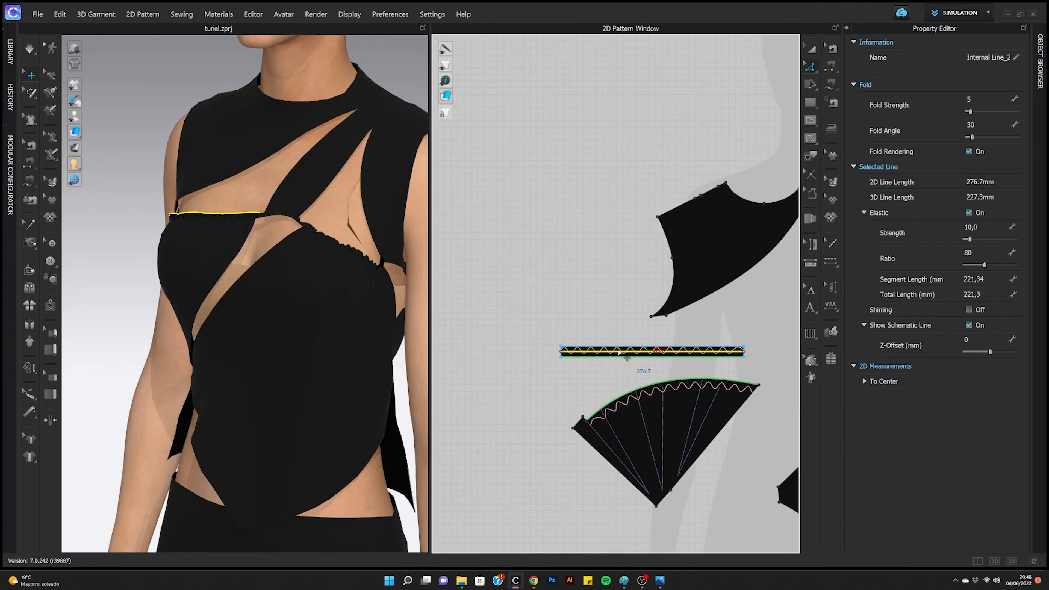
pyautogui.moveTo(740, 356); pyautogui.dragTo(543, 319, button='right')
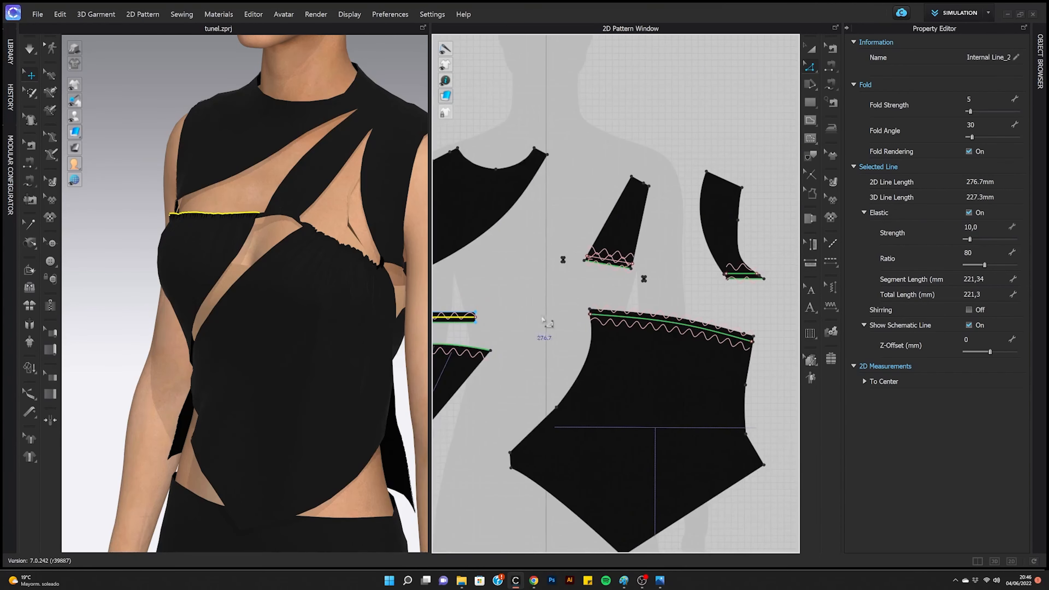
pyautogui.click(672, 300)
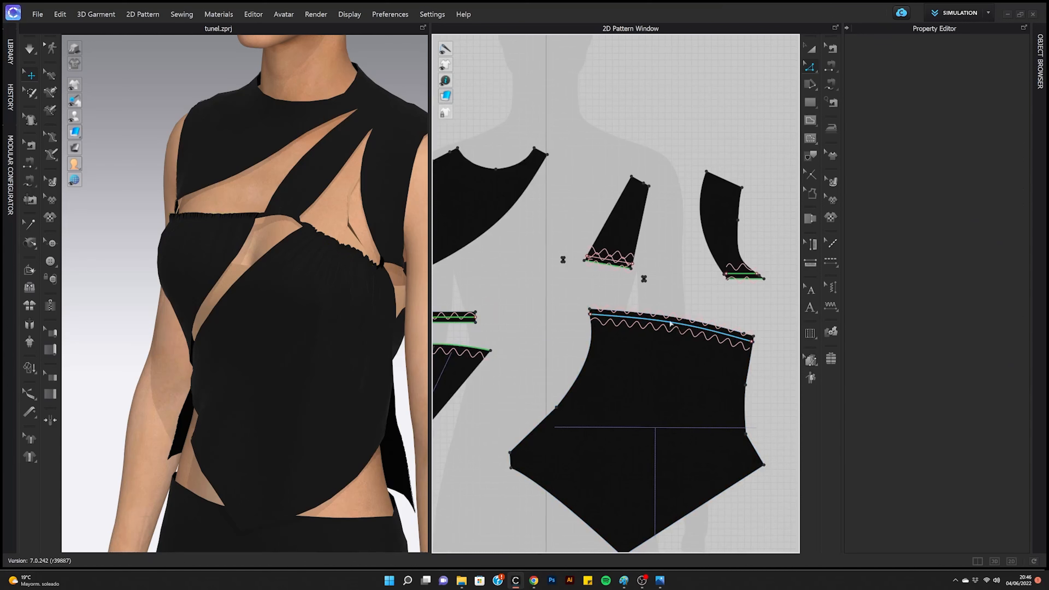
pyautogui.click(672, 322)
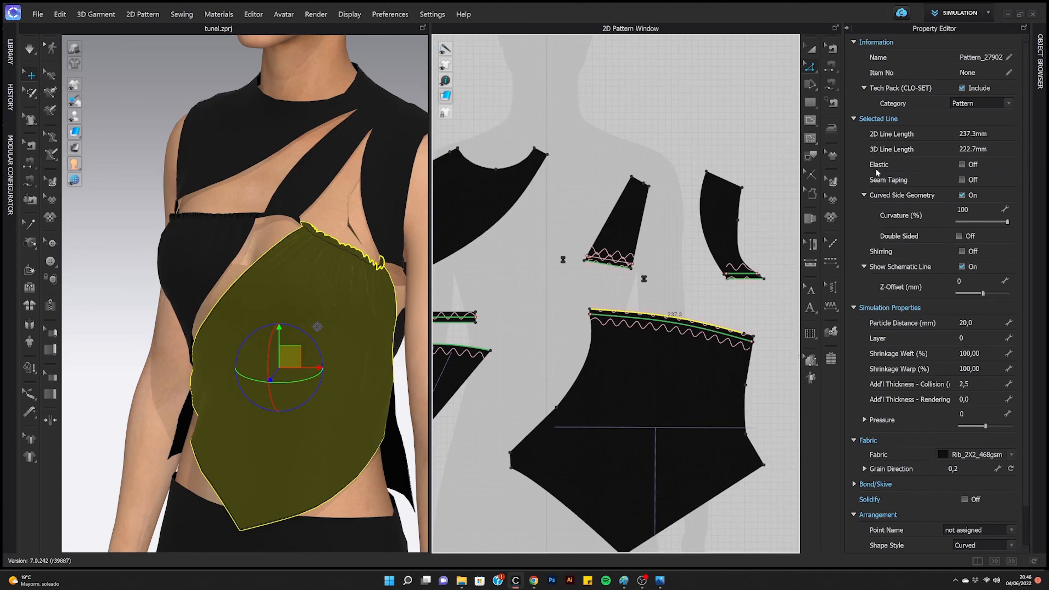
pyautogui.click(631, 321)
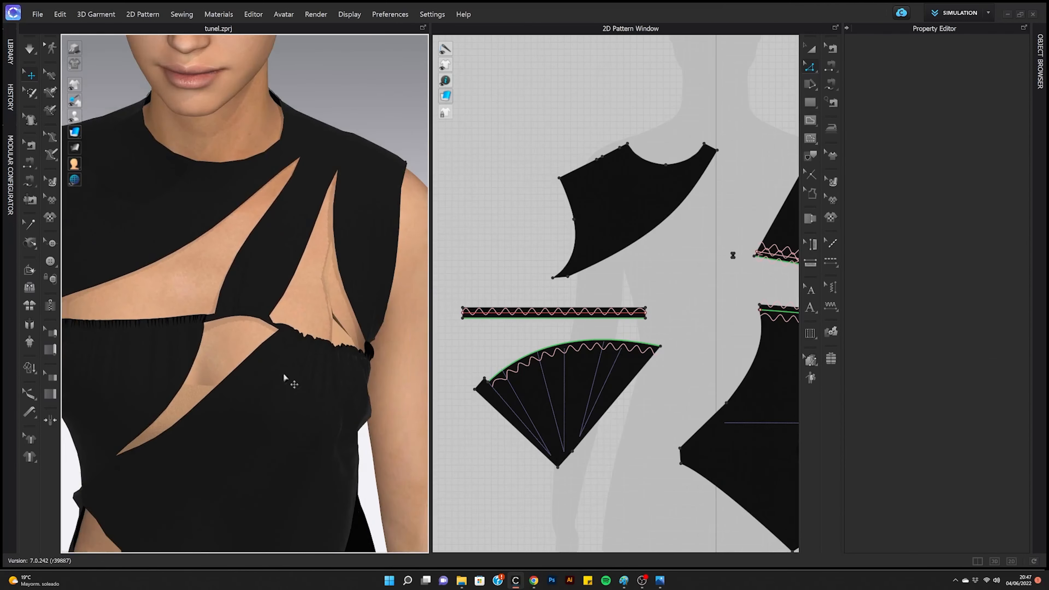
# Step: Draw a tapered strap polygon pattern above the existing strap, with a slanted side about 142 mm and a bottom edge about 80 mm
pyautogui.scroll(3, 206, 331)
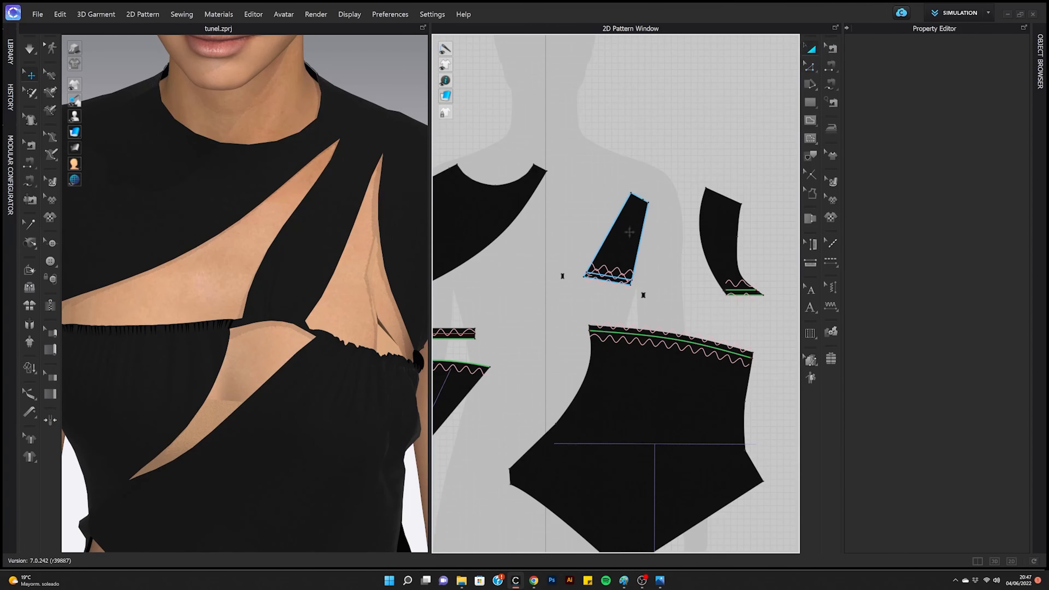
pyautogui.click(261, 325)
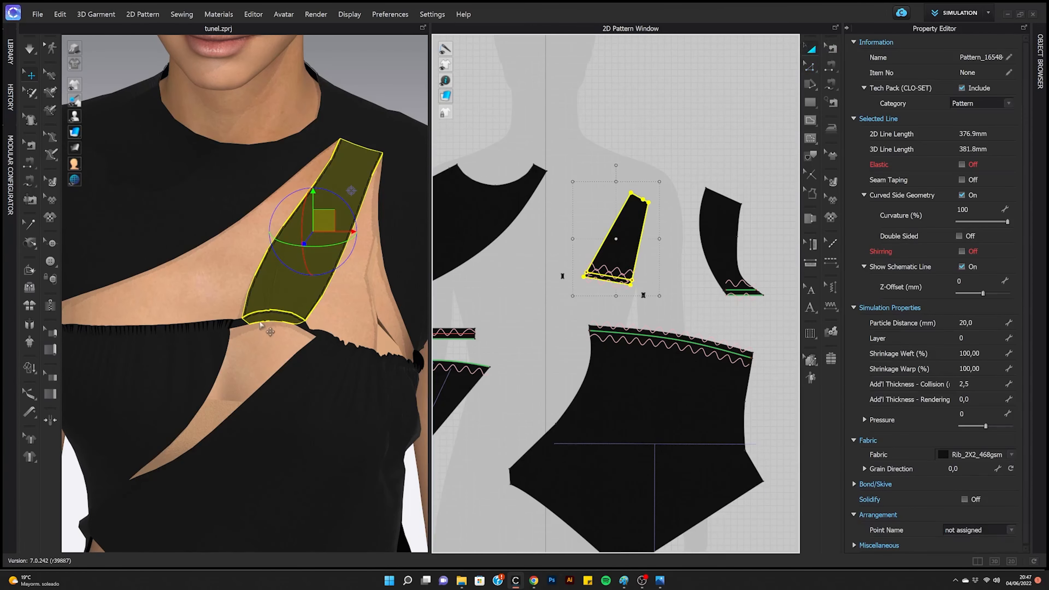
pyautogui.click(668, 266)
pyautogui.click(810, 102)
pyautogui.click(843, 111)
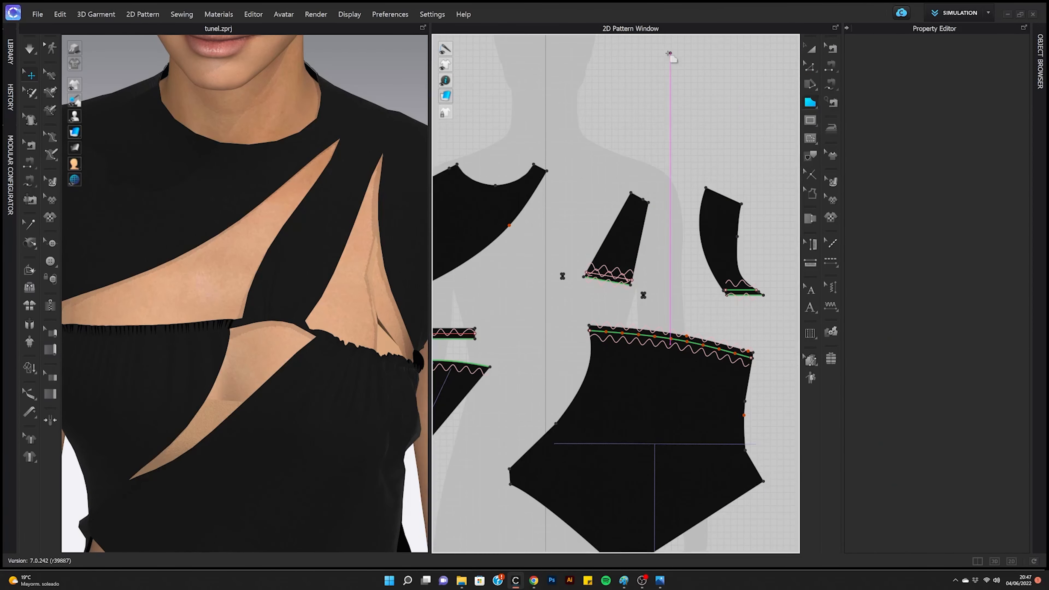
pyautogui.click(664, 54)
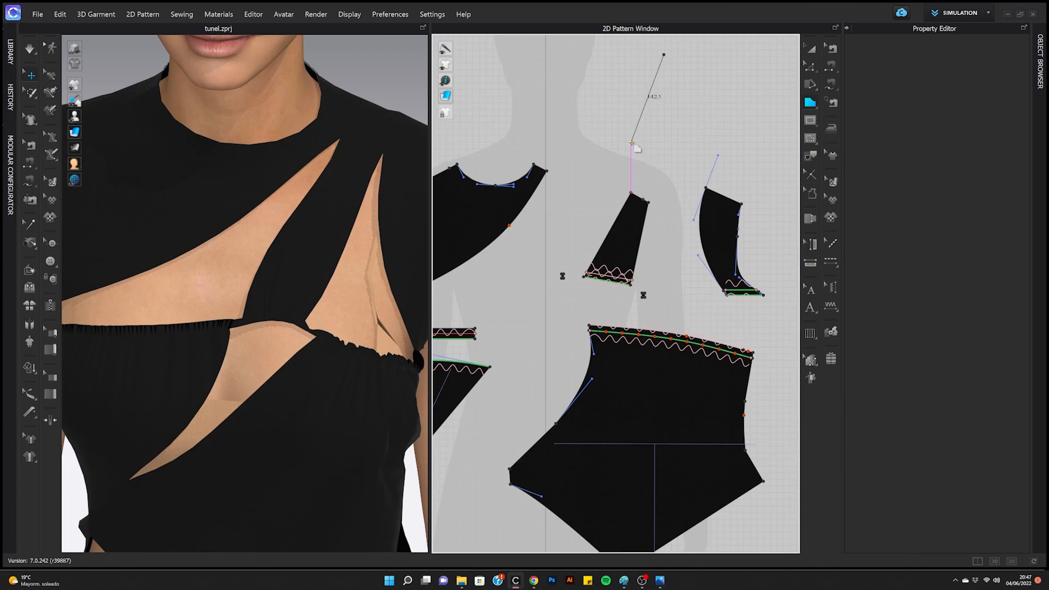
pyautogui.click(631, 141)
pyautogui.click(682, 150)
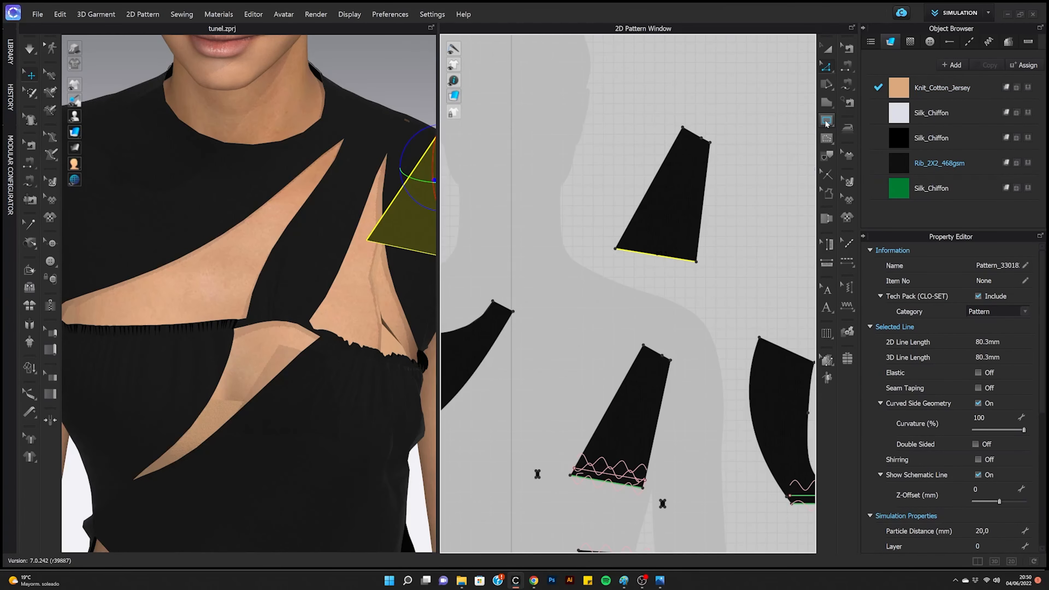
# Step: Create an 80 by 16 mm rectangle pattern just below the new strap piece
pyautogui.click(827, 122)
pyautogui.click(826, 103)
pyautogui.click(621, 280)
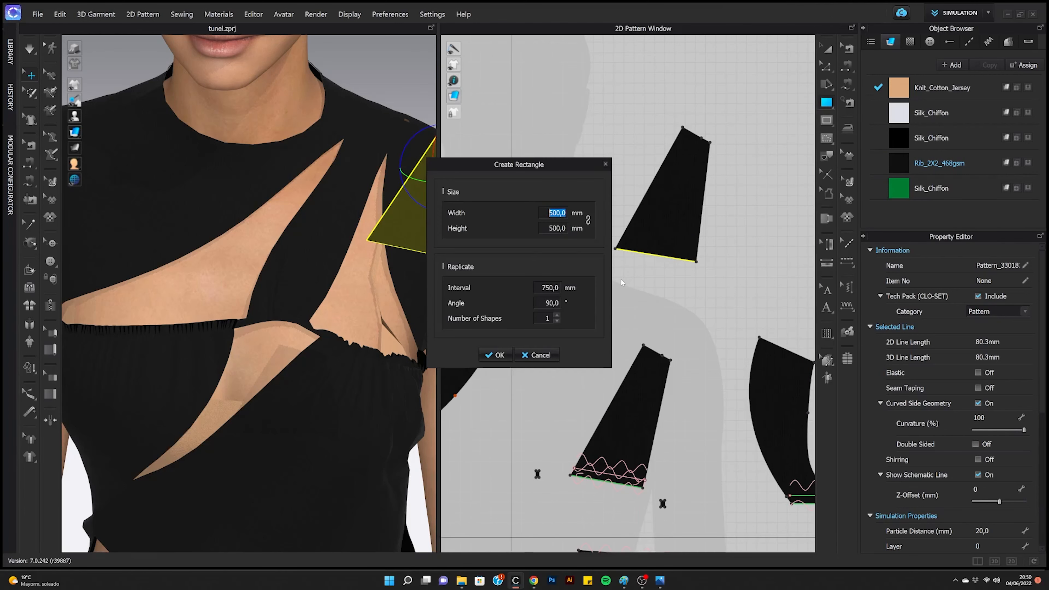
pyautogui.write('80')
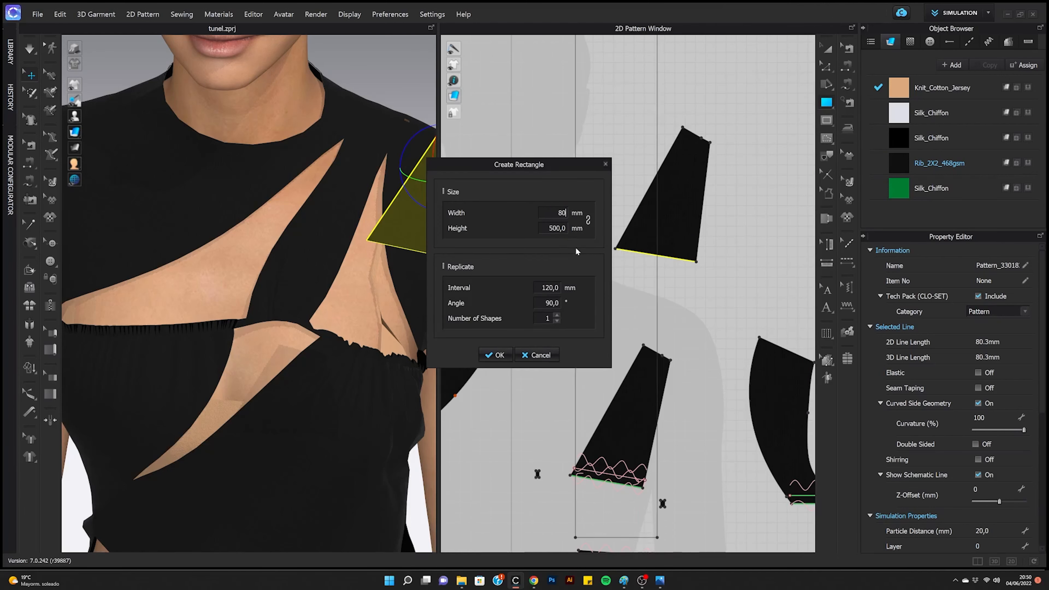
pyautogui.press('Tab')
pyautogui.write('16')
pyautogui.click(496, 355)
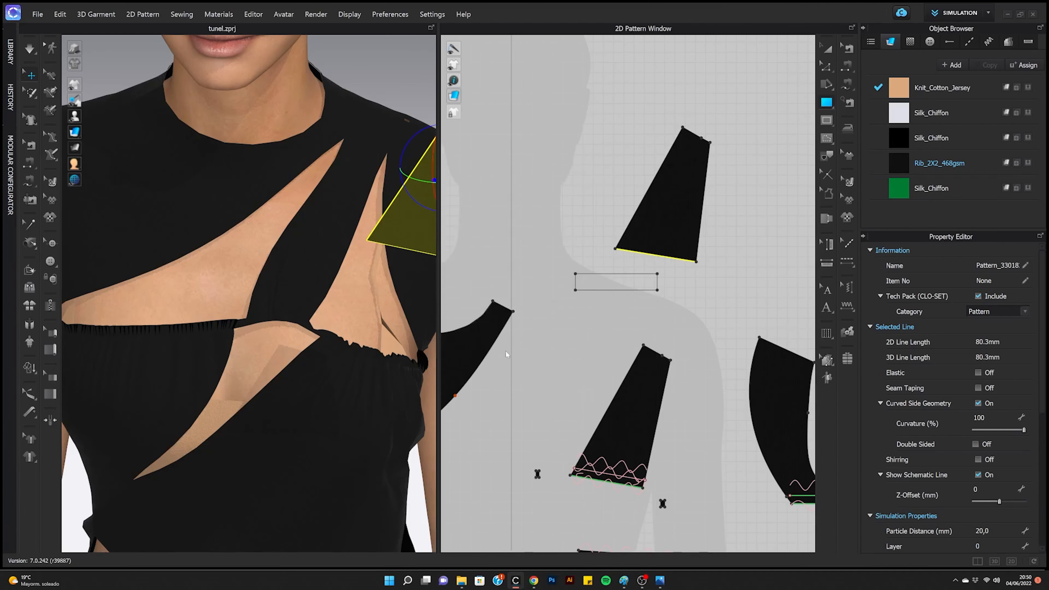
# Step: Offset the rectangle's upper edge by 8 mm as one internal line, extended to the outline
pyautogui.click(823, 70)
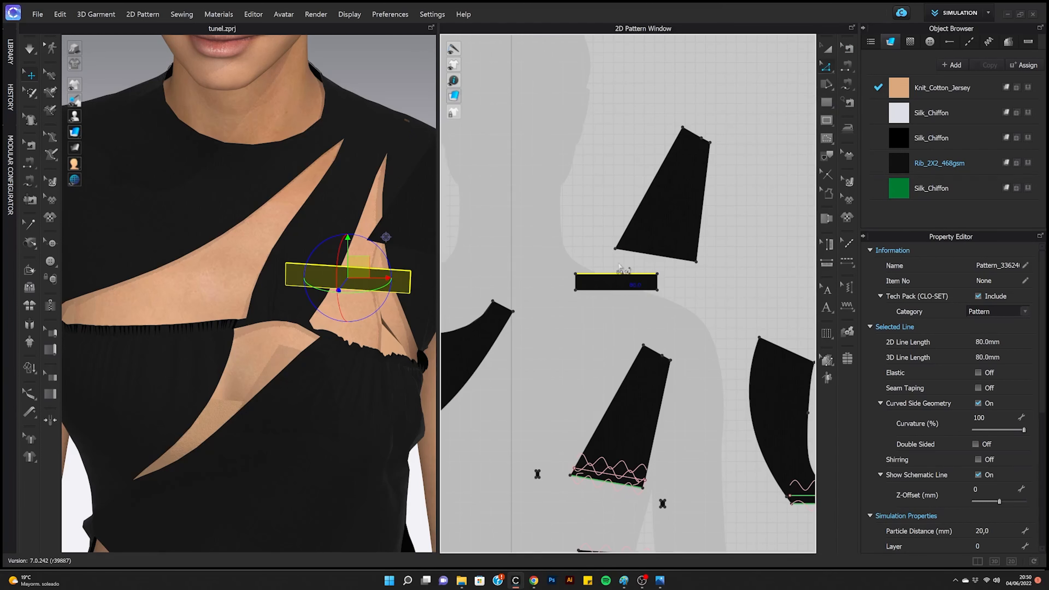
pyautogui.click(627, 273)
pyautogui.rightClick(628, 273)
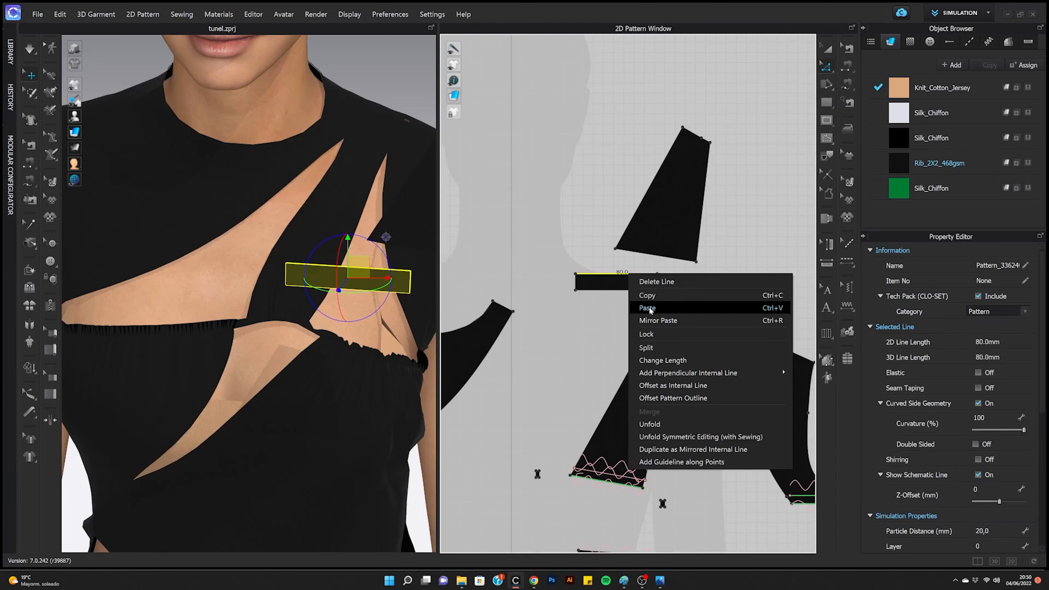
pyautogui.click(669, 385)
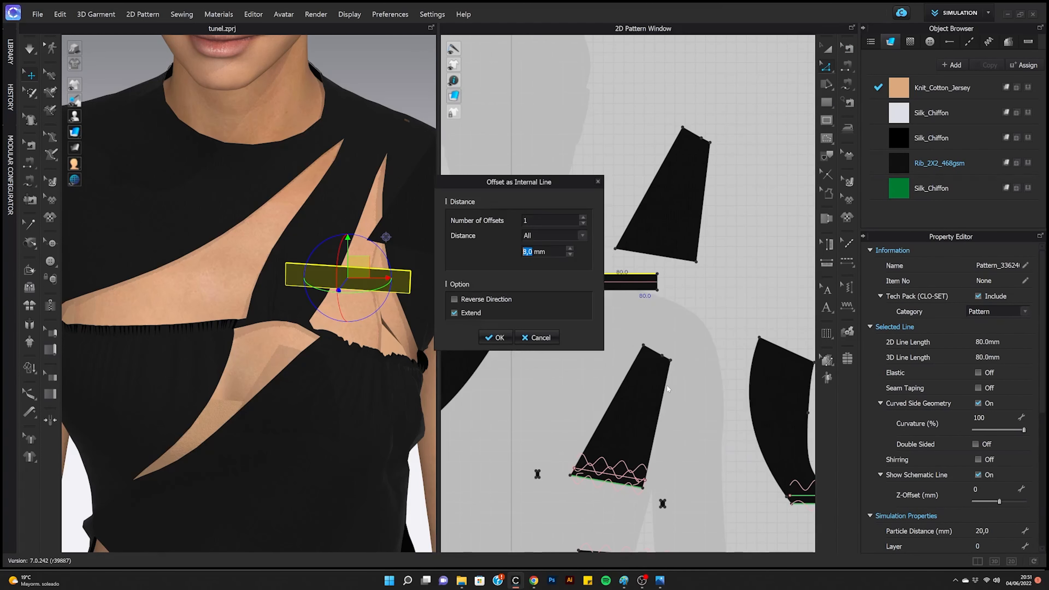
pyautogui.click(499, 337)
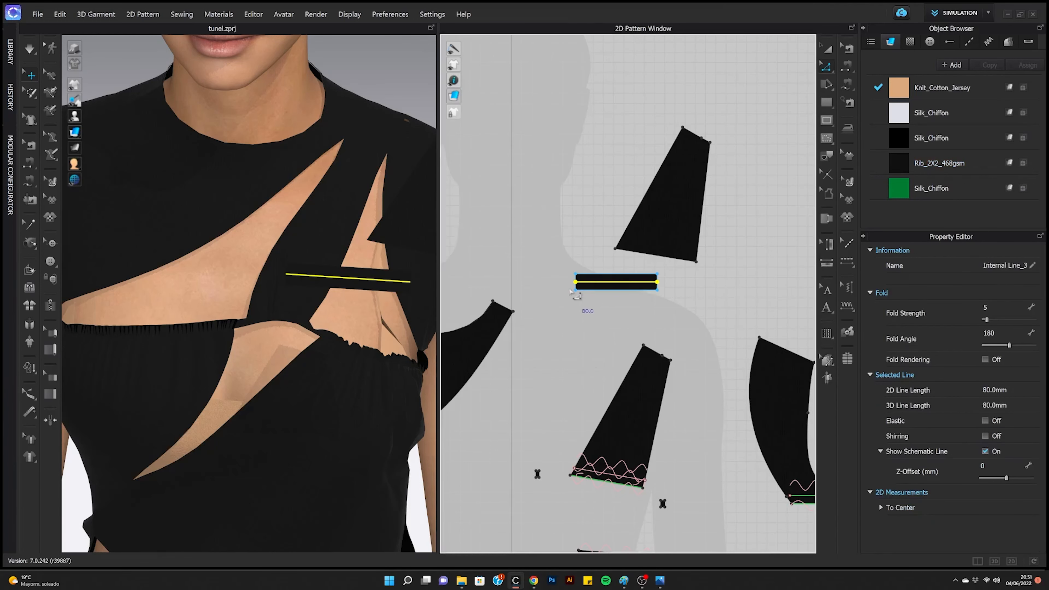
# Step: Fold the narrow band in 3D along its central internal line to an angle of about 44 degrees
pyautogui.click(351, 281)
pyautogui.scroll(-3, 366, 301)
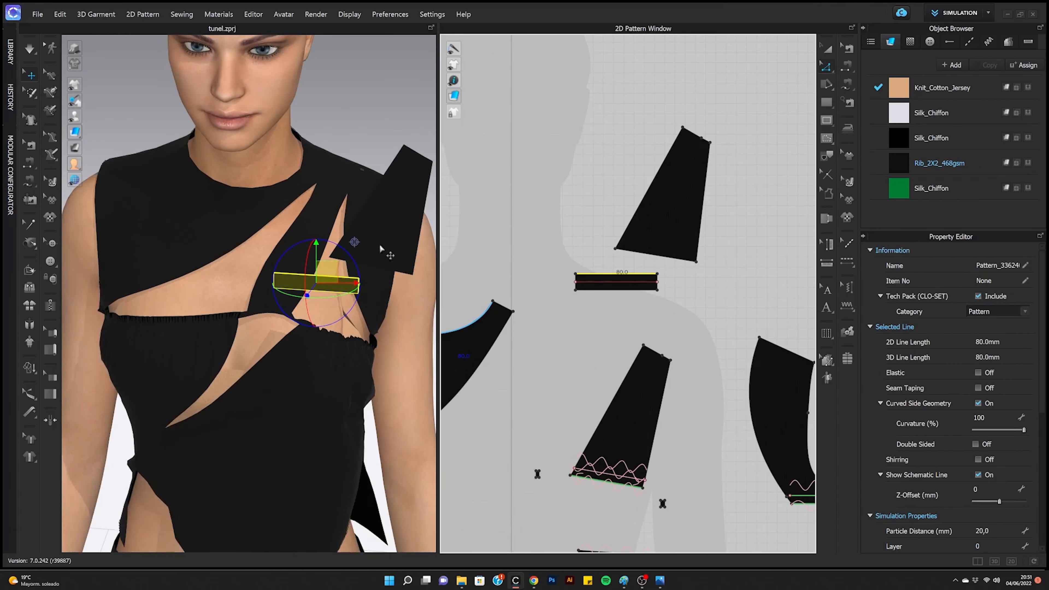
pyautogui.moveTo(401, 372); pyautogui.dragTo(136, 198, button='right')
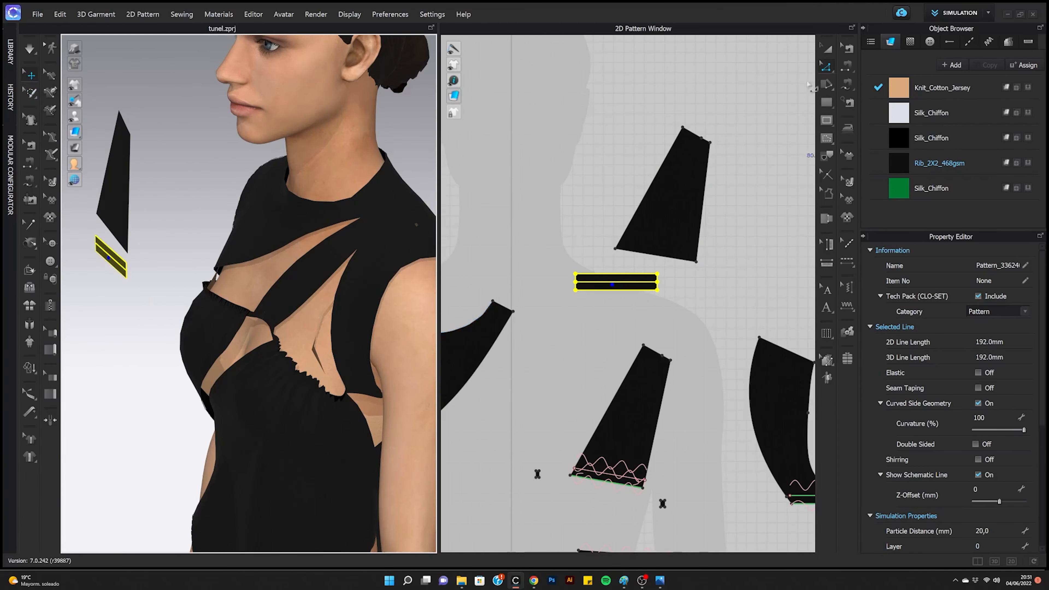
pyautogui.click(124, 262)
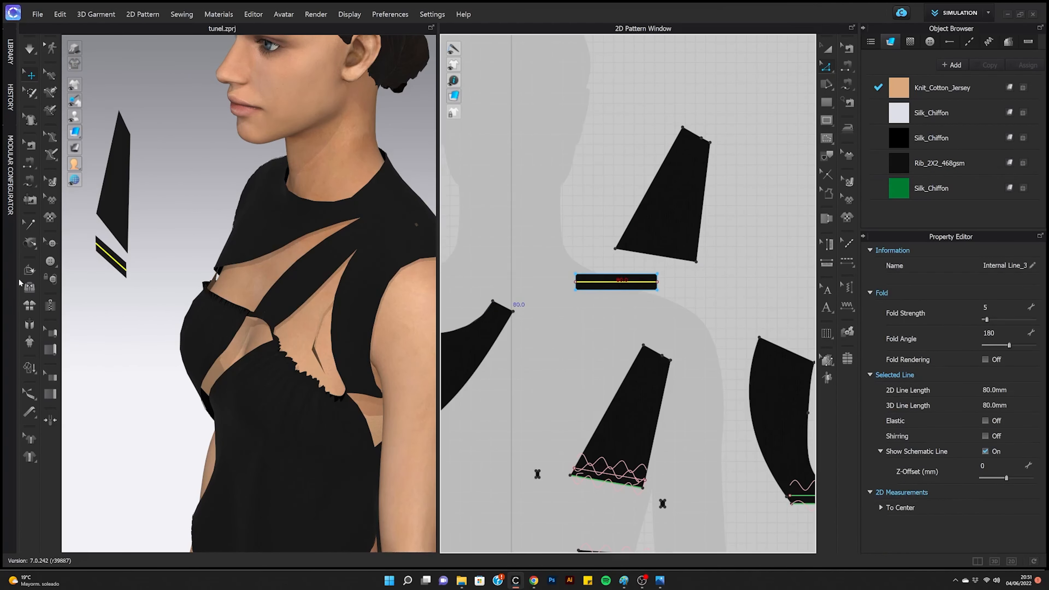
pyautogui.click(29, 271)
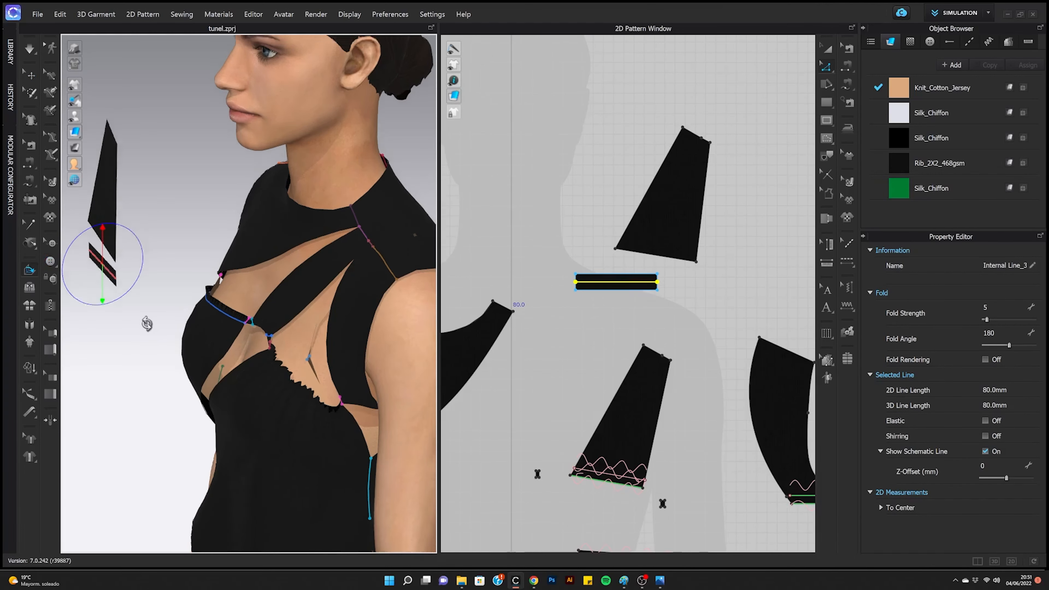
pyautogui.moveTo(89, 275); pyautogui.dragTo(106, 252)
# Step: Sew the band's two long edges together, and sew the new strap's bottom edge to the band's upper edge
pyautogui.moveTo(156, 240); pyautogui.dragTo(273, 314, button='middle')
pyautogui.scroll(5, 183, 278)
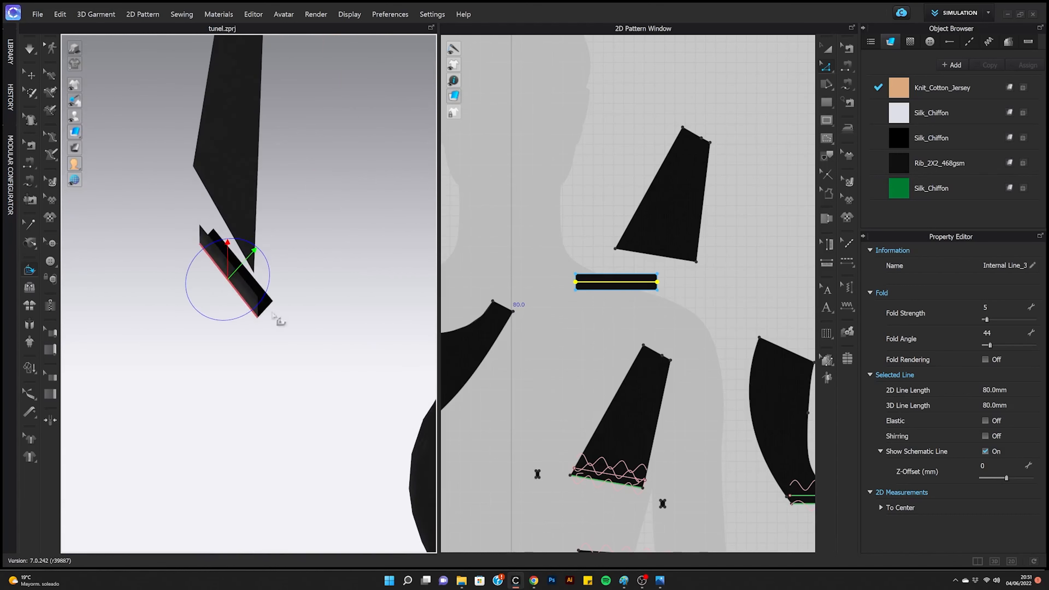
pyautogui.moveTo(274, 314); pyautogui.dragTo(272, 305, button='right')
pyautogui.click(849, 67)
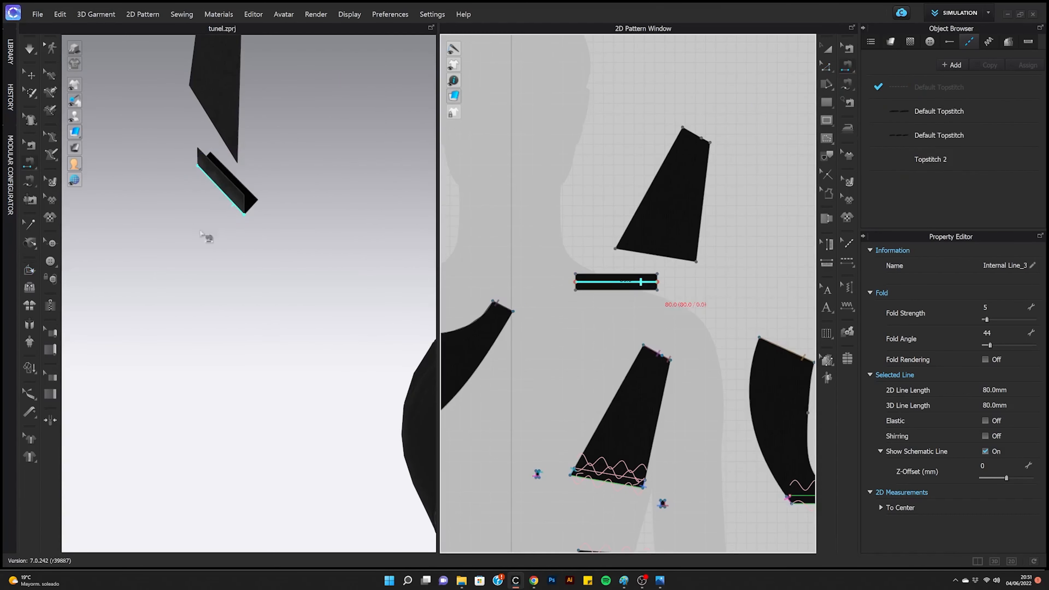
pyautogui.click(228, 187)
pyautogui.click(234, 190)
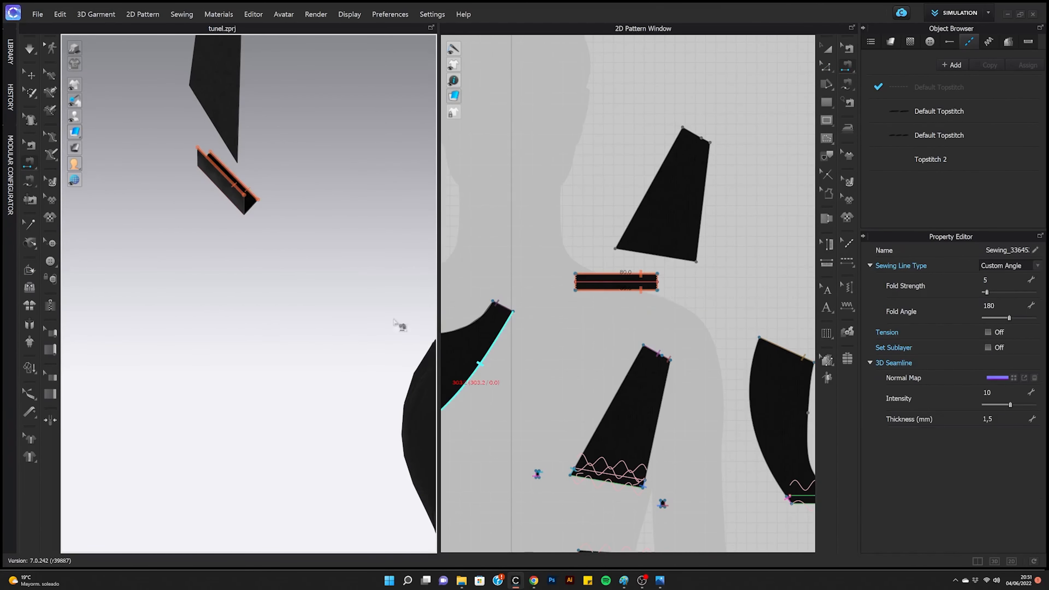
pyautogui.click(214, 125)
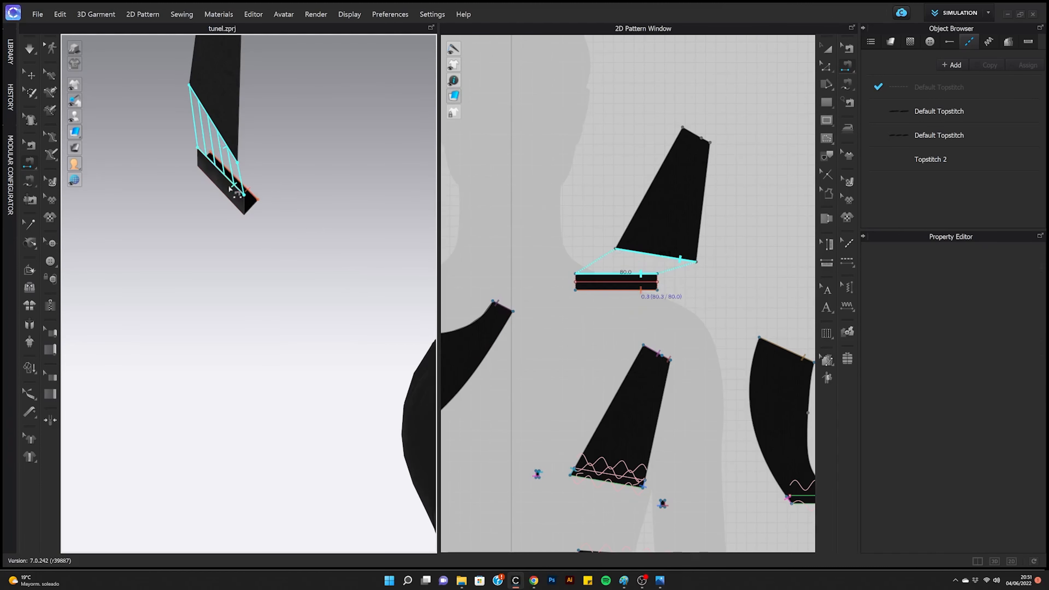
pyautogui.click(233, 185)
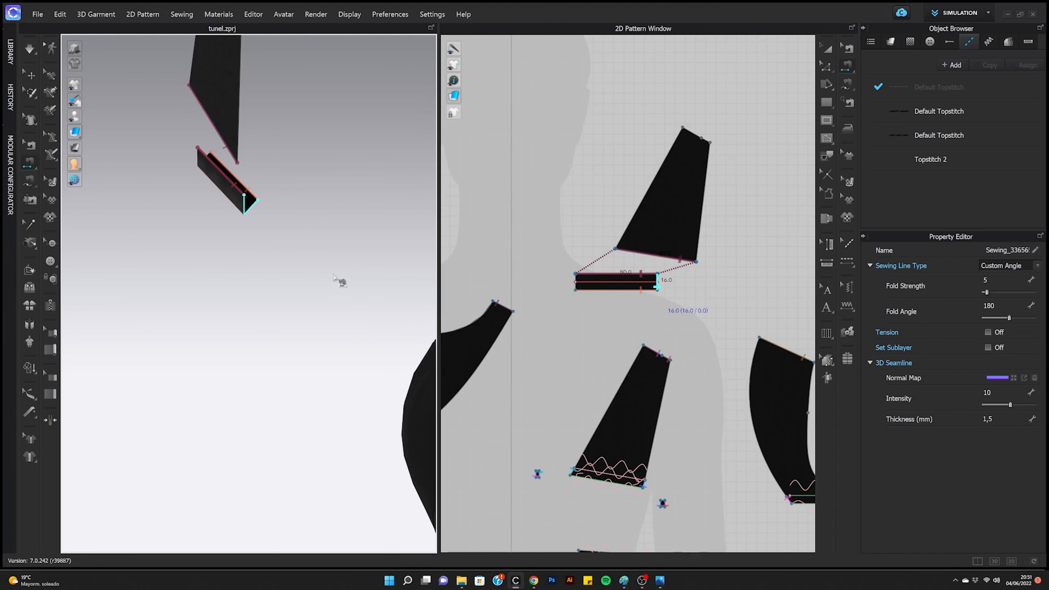
# Step: Move the new strap and its folded band together onto the avatar's upper chest in 3D
pyautogui.moveTo(339, 281); pyautogui.dragTo(347, 330, button='right')
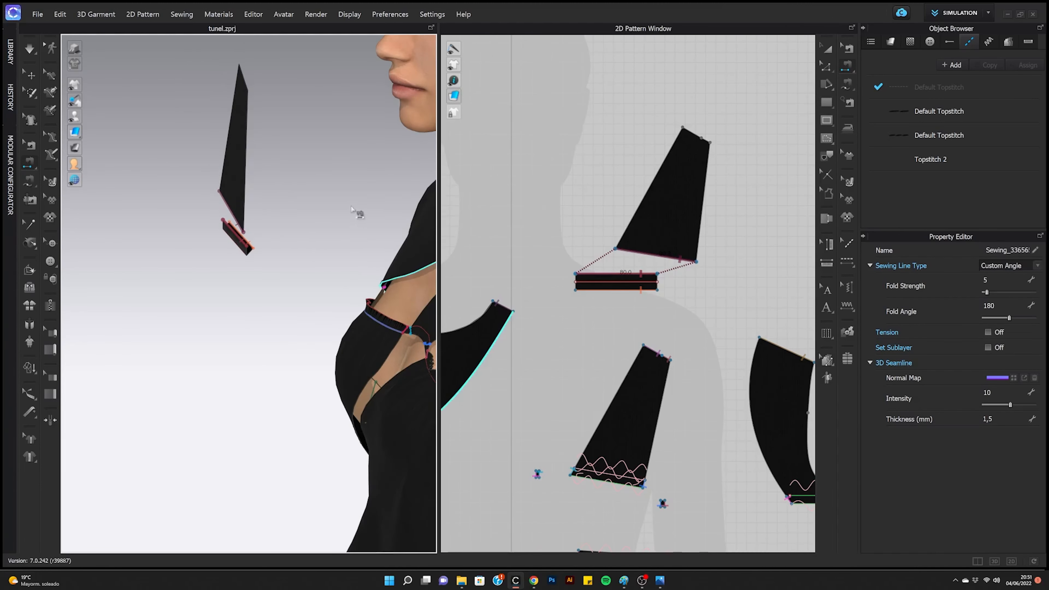
pyautogui.moveTo(356, 213); pyautogui.dragTo(260, 227, button='right')
pyautogui.press('q')
pyautogui.moveTo(215, 305); pyautogui.dragTo(185, 305, button='right')
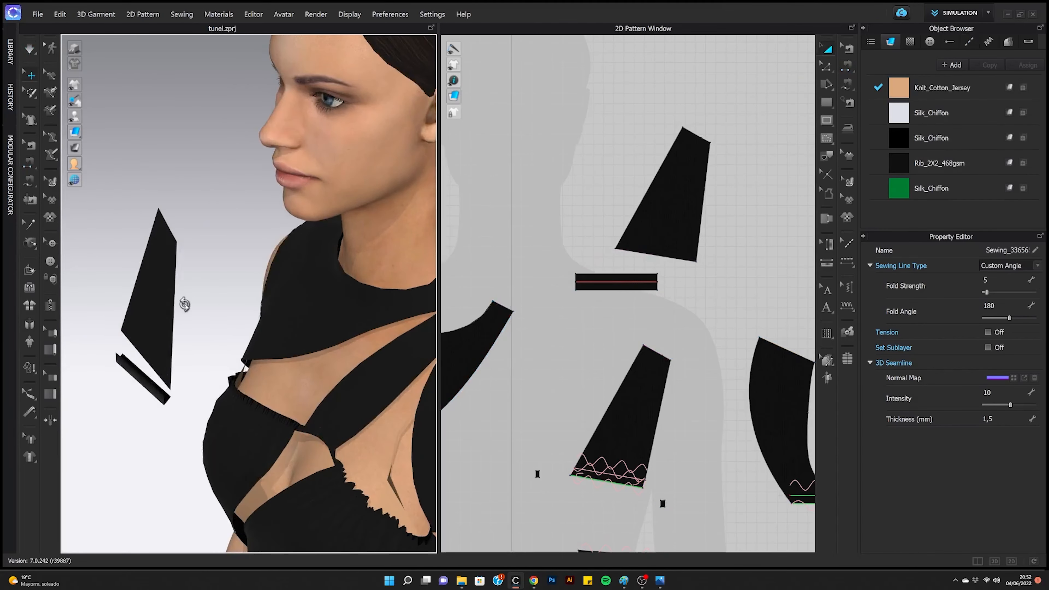
pyautogui.click(167, 424)
pyautogui.keyDown('shift'); pyautogui.click(181, 378); pyautogui.keyUp('shift')
pyautogui.moveTo(182, 380); pyautogui.dragTo(281, 409)
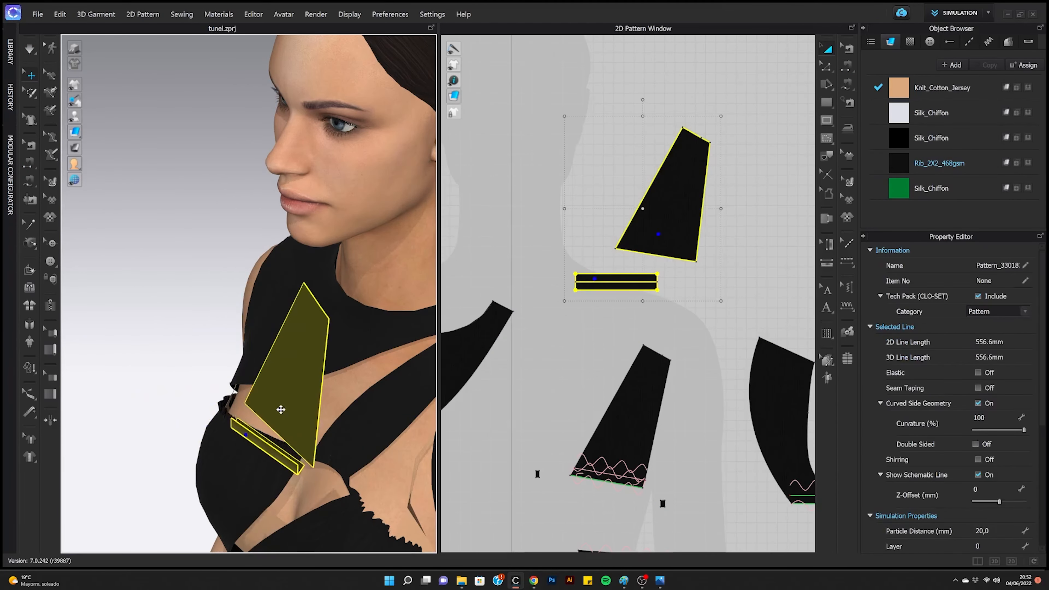
pyautogui.press('2')
pyautogui.click(687, 309)
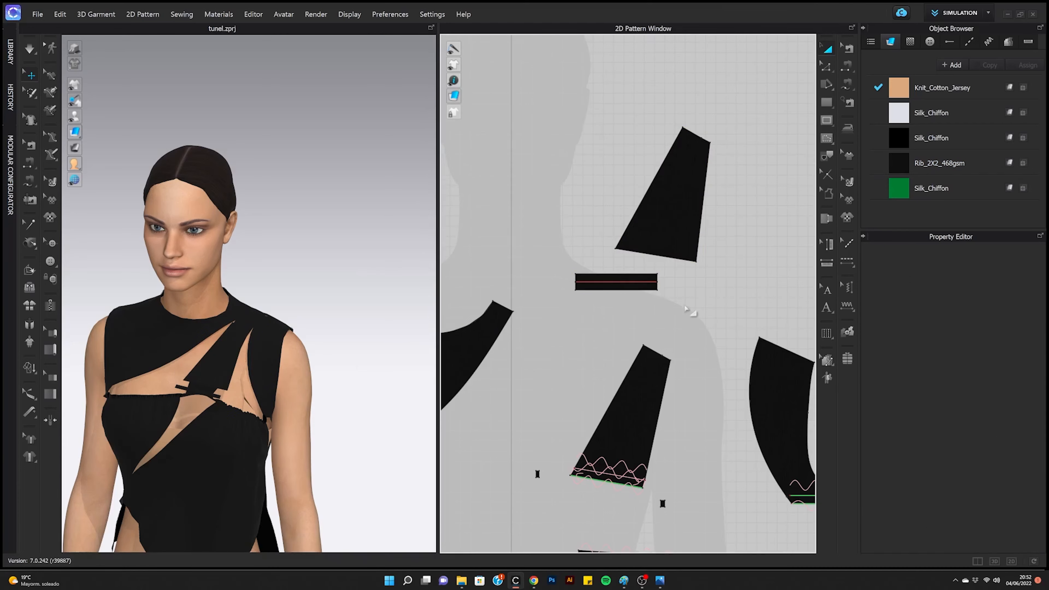
# Step: Move the old shirred strap up out of the way in 2D and place the new strap and band in its spot
pyautogui.scroll(5, 687, 309)
pyautogui.scroll(-4, 629, 315)
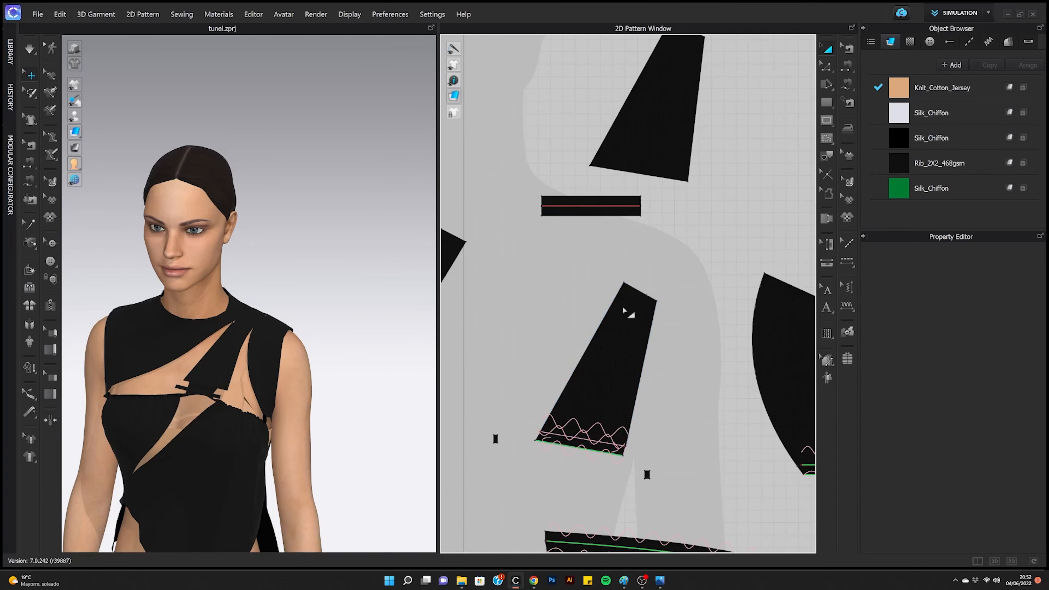
pyautogui.moveTo(533, 267); pyautogui.dragTo(684, 466)
pyautogui.moveTo(600, 372); pyautogui.dragTo(487, 86)
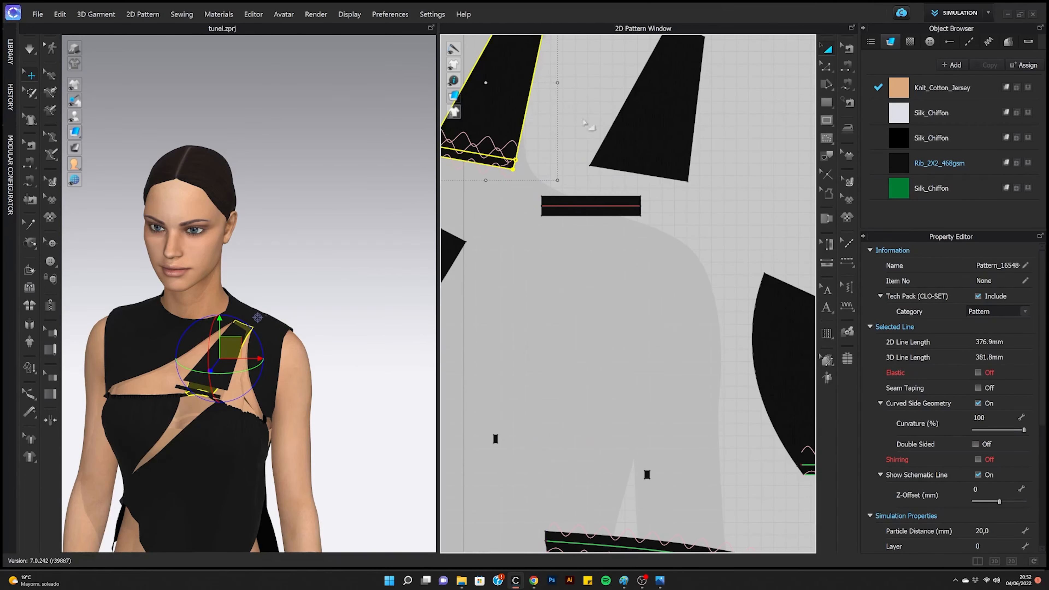
pyautogui.click(647, 124)
pyautogui.hotkey('ctrl', 'z')
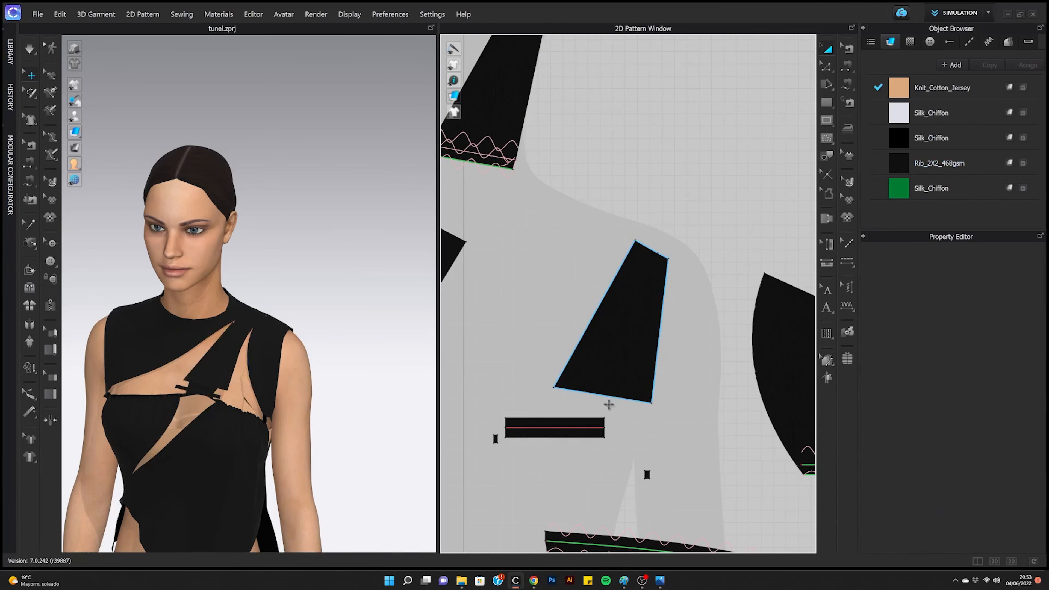
# Step: Split the band's short ends at the central internal line into 8 mm segments
pyautogui.click(827, 67)
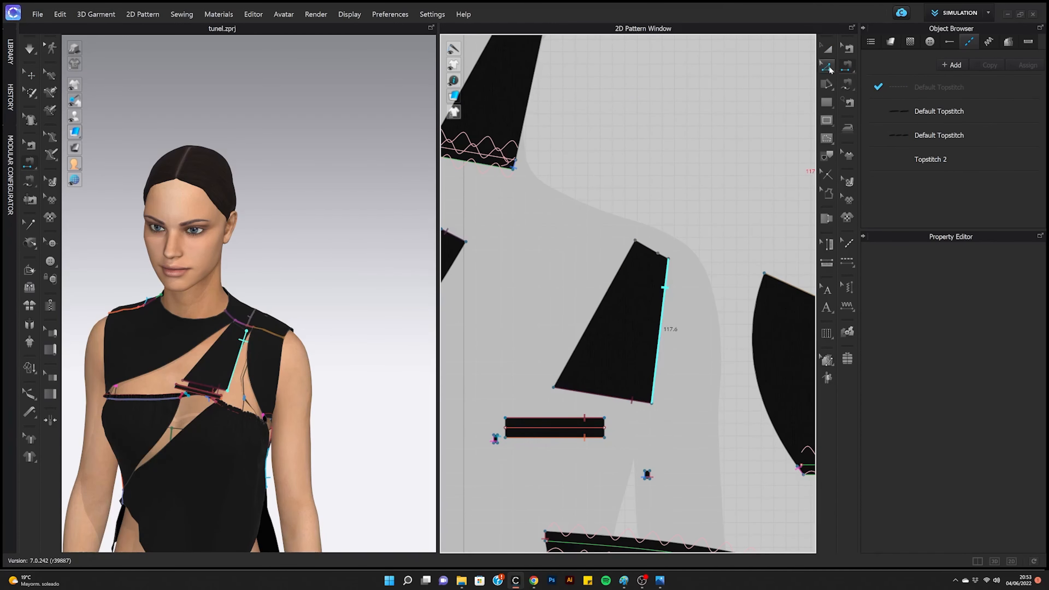
pyautogui.click(533, 429)
pyautogui.rightClick(533, 432)
pyautogui.moveTo(586, 405)
pyautogui.click(719, 406)
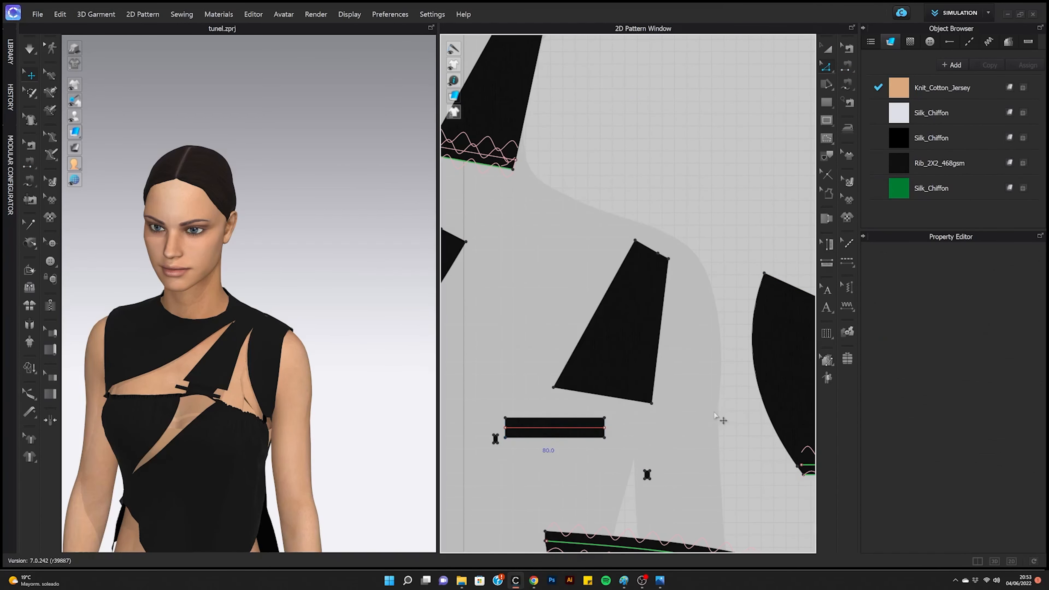
# Step: Delete the seams that join both lower corners of the old strap to the two small connector pieces
pyautogui.press('a')
pyautogui.press('b')
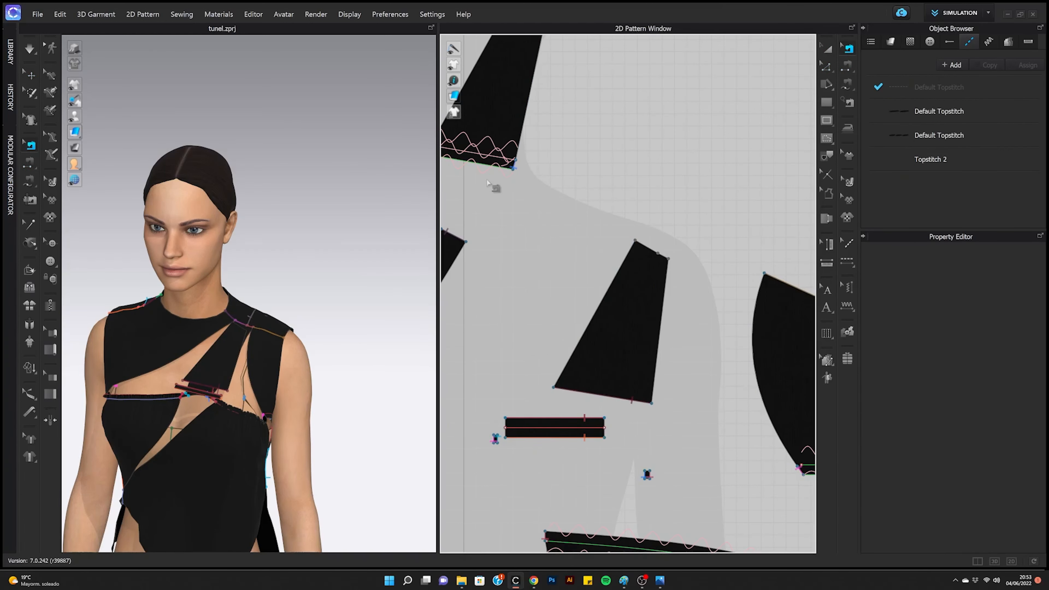
pyautogui.click(515, 164)
pyautogui.rightClick(515, 165)
pyautogui.click(533, 198)
pyautogui.moveTo(535, 222); pyautogui.dragTo(588, 234, button='middle')
pyautogui.click(481, 161)
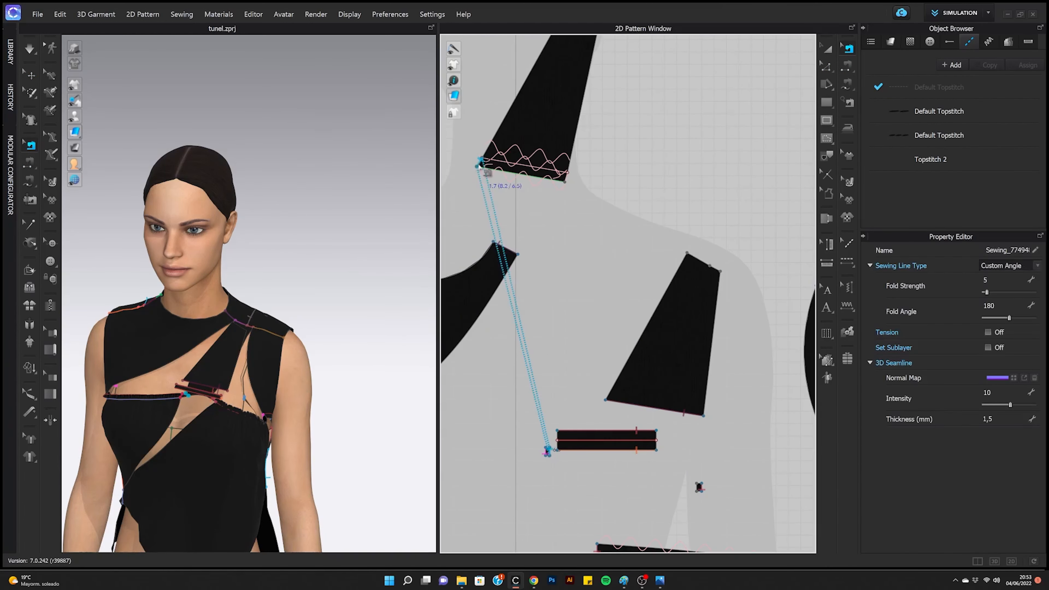
pyautogui.rightClick(480, 162)
pyautogui.click(506, 198)
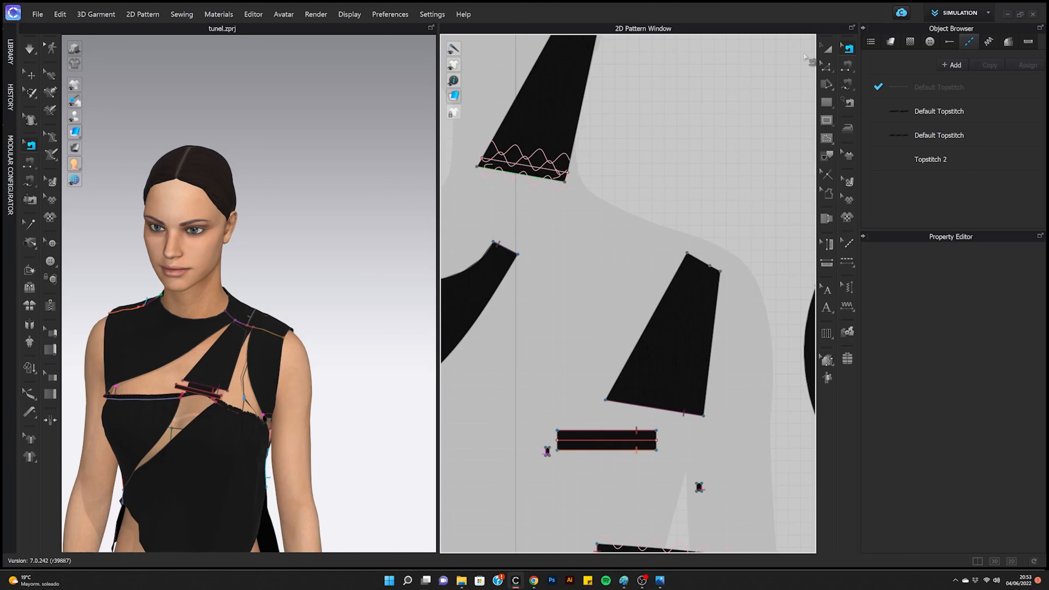
# Step: Sew the upper 8 mm segment at each short end of the band to the adjacent small connector piece
pyautogui.press('n')
pyautogui.click(557, 439)
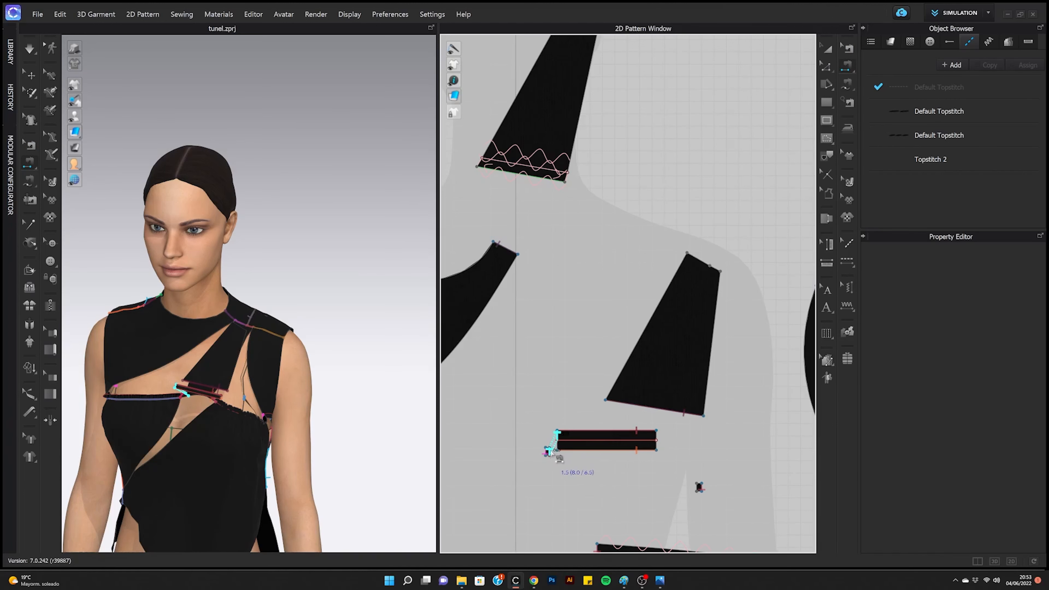
pyautogui.click(555, 443)
pyautogui.click(658, 439)
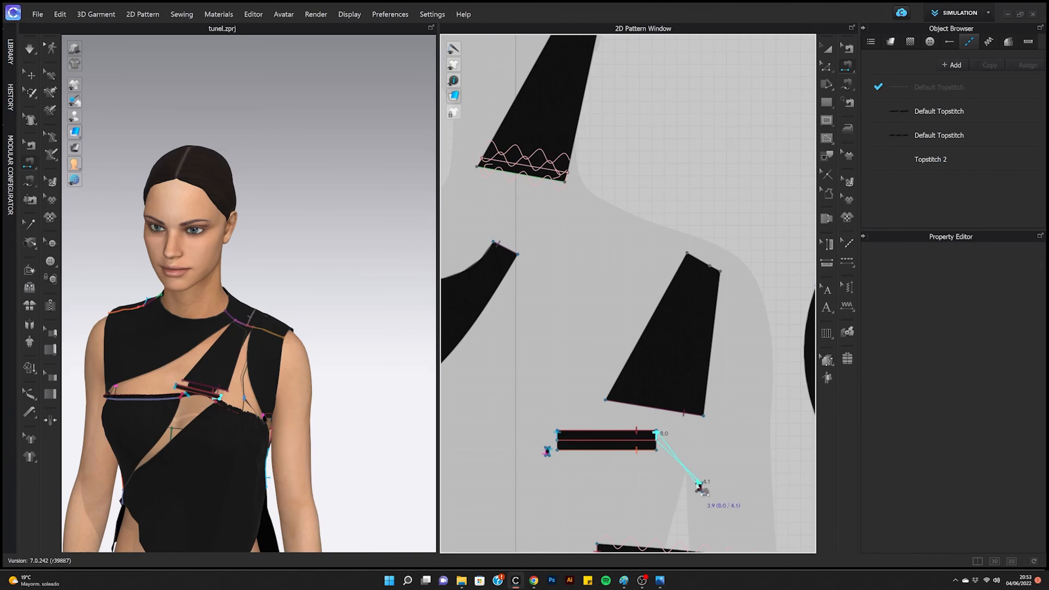
pyautogui.click(698, 487)
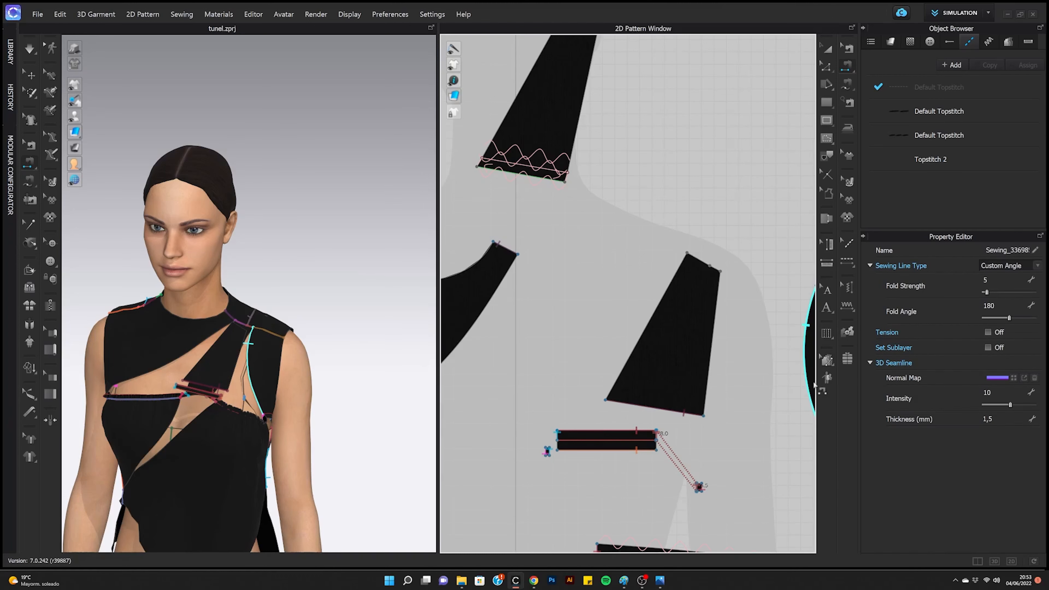
# Step: Sew the new strap's top edge to the back panel's shoulder edge in two segments, on either side of the dart
pyautogui.scroll(-5, 787, 391)
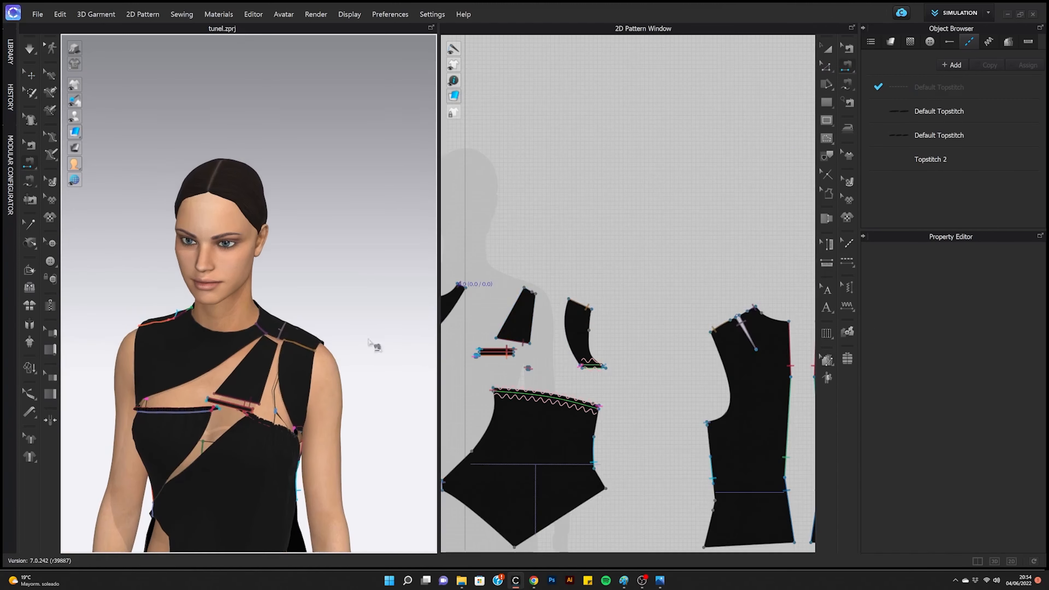
pyautogui.scroll(5, 375, 347)
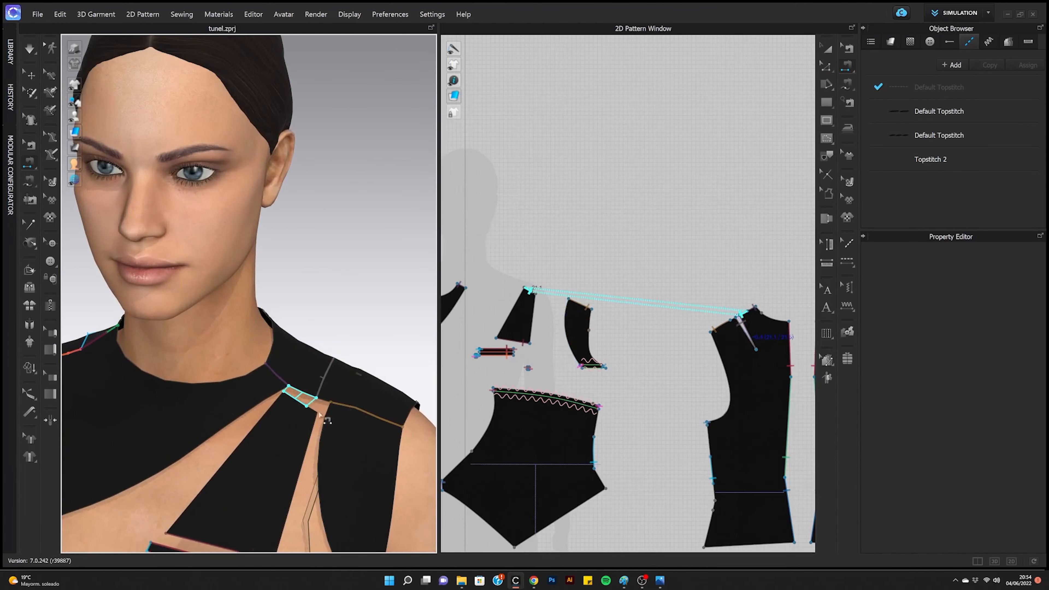
pyautogui.click(304, 397)
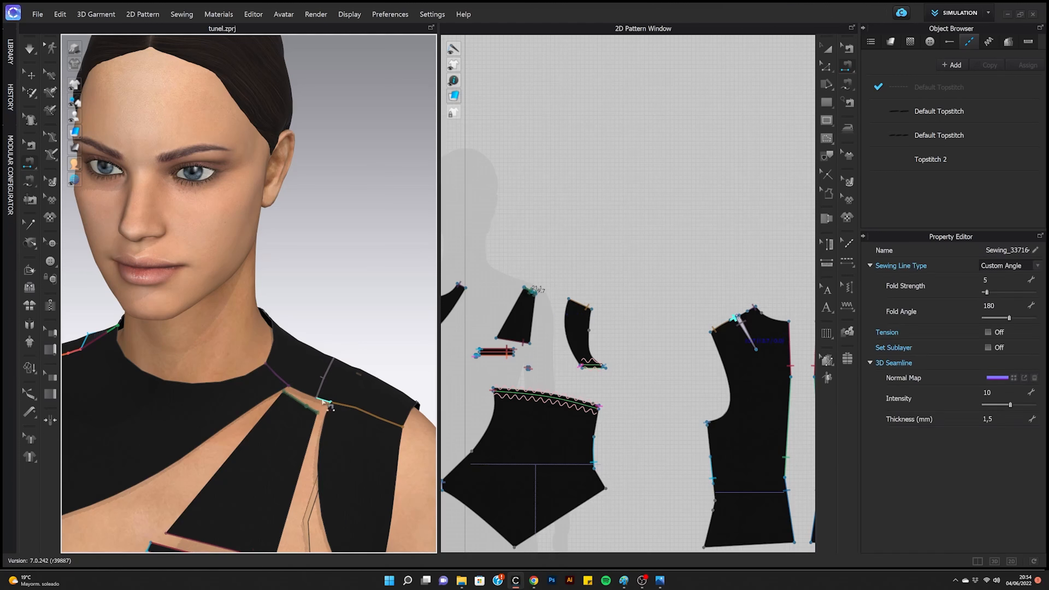
pyautogui.click(302, 394)
pyautogui.click(311, 409)
pyautogui.click(330, 407)
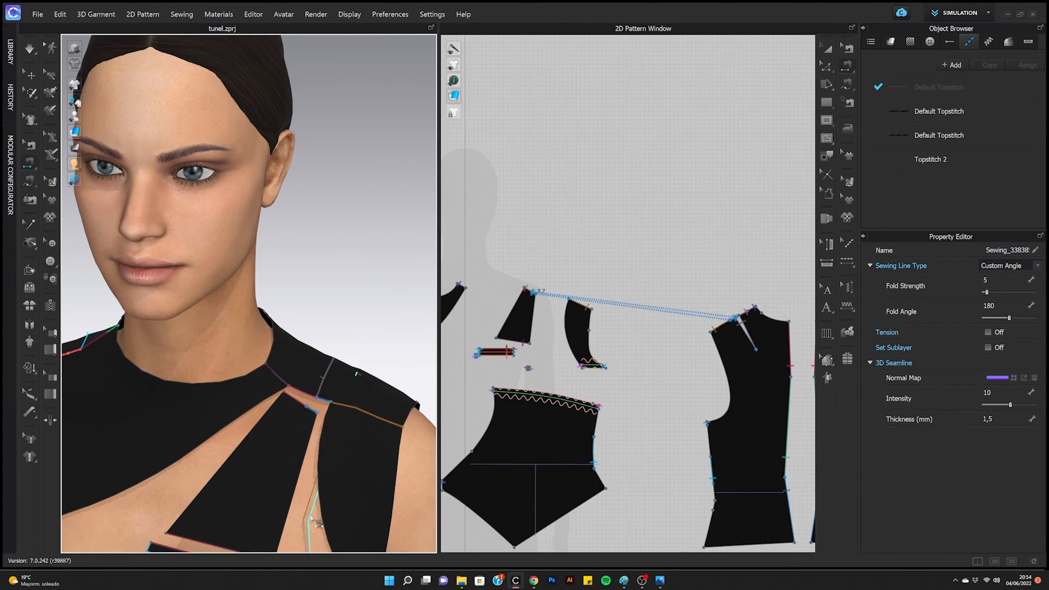
# Step: Simulate the garment and pull the cloth at the strap's lower edge so the strap and band settle on the chest
pyautogui.scroll(-5, 331, 407)
pyautogui.scroll(3, 289, 430)
pyautogui.scroll(-3, 298, 428)
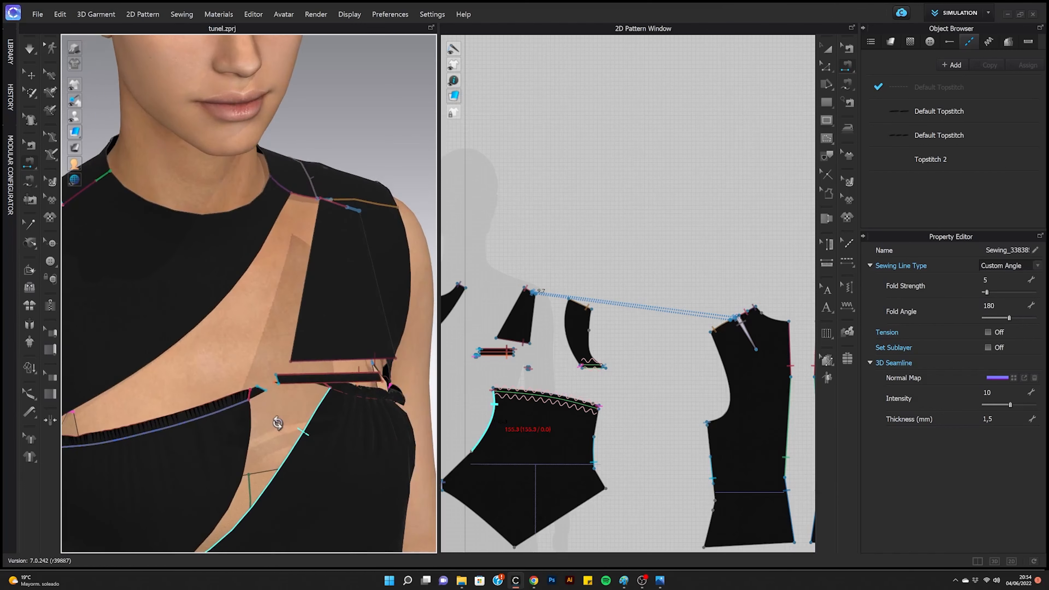
pyautogui.click(826, 53)
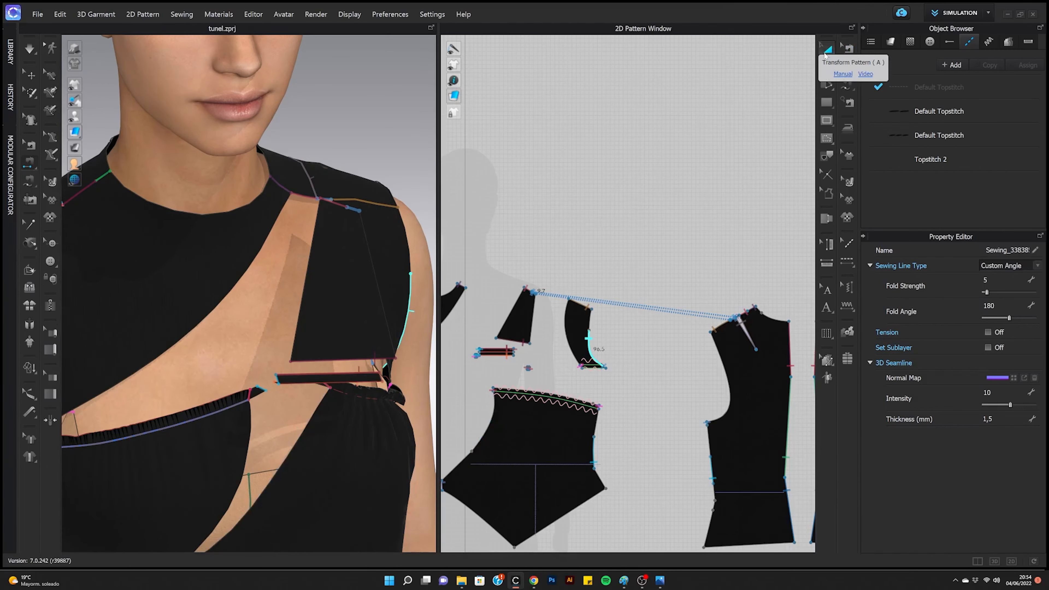
pyautogui.click(31, 49)
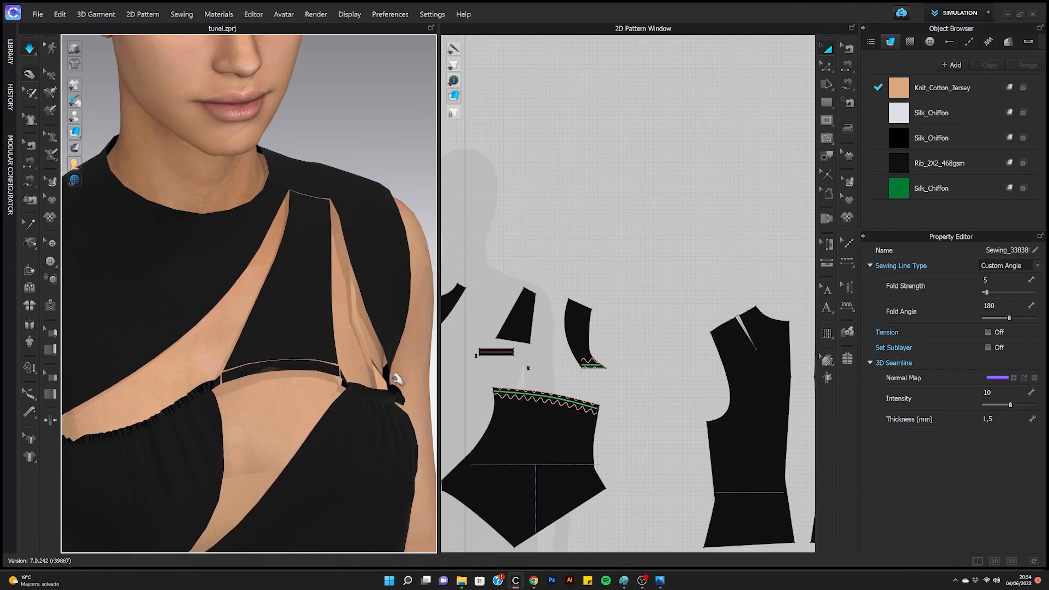
pyautogui.moveTo(341, 364)
pyautogui.mouseDown()
pyautogui.moveTo(330, 383)
pyautogui.moveTo(345, 365)
pyautogui.mouseUp()
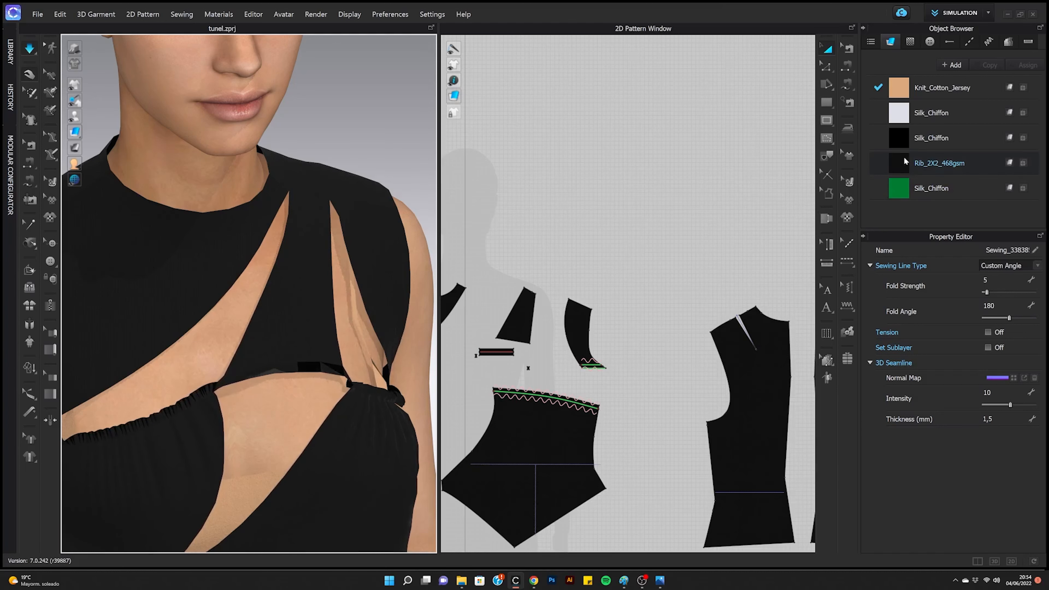
# Step: Turn on fold rendering for the internal fold line running along the middle of the band
pyautogui.click(827, 66)
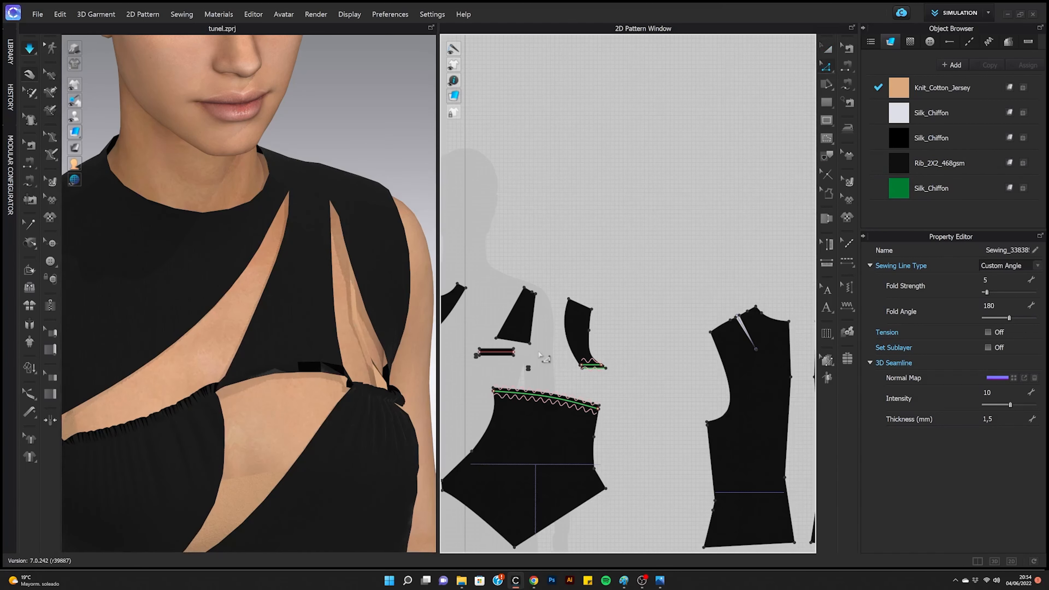
pyautogui.moveTo(539, 356); pyautogui.dragTo(571, 361, button='middle')
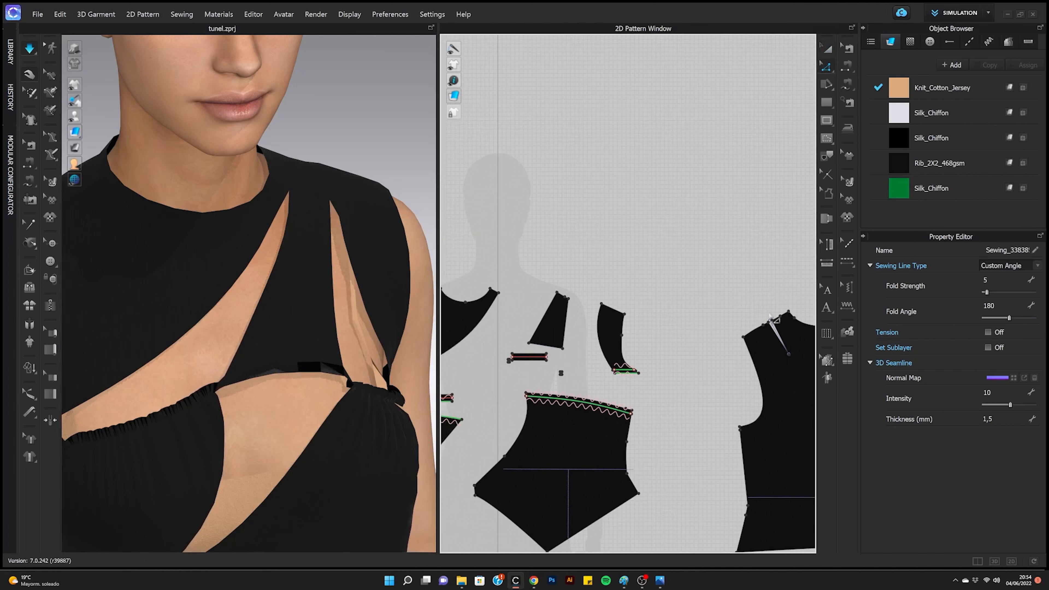
pyautogui.click(545, 348)
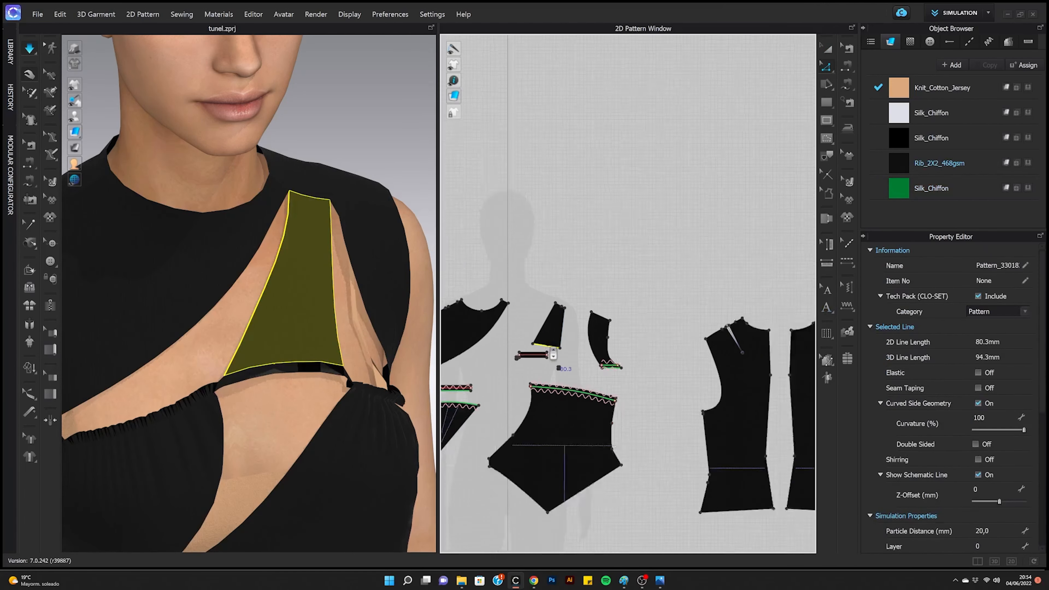
pyautogui.scroll(5, 554, 356)
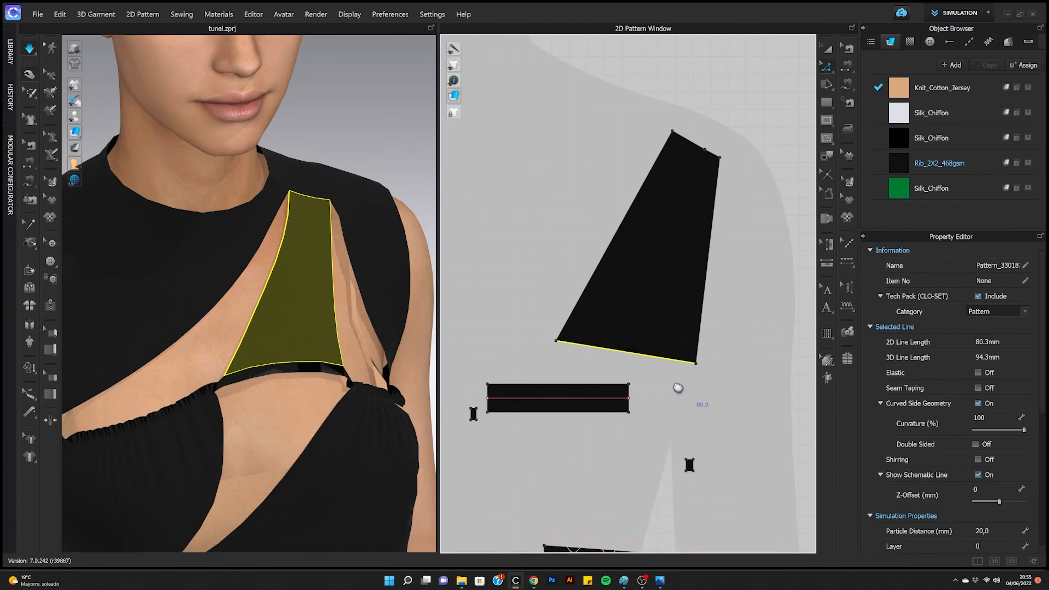
pyautogui.click(599, 398)
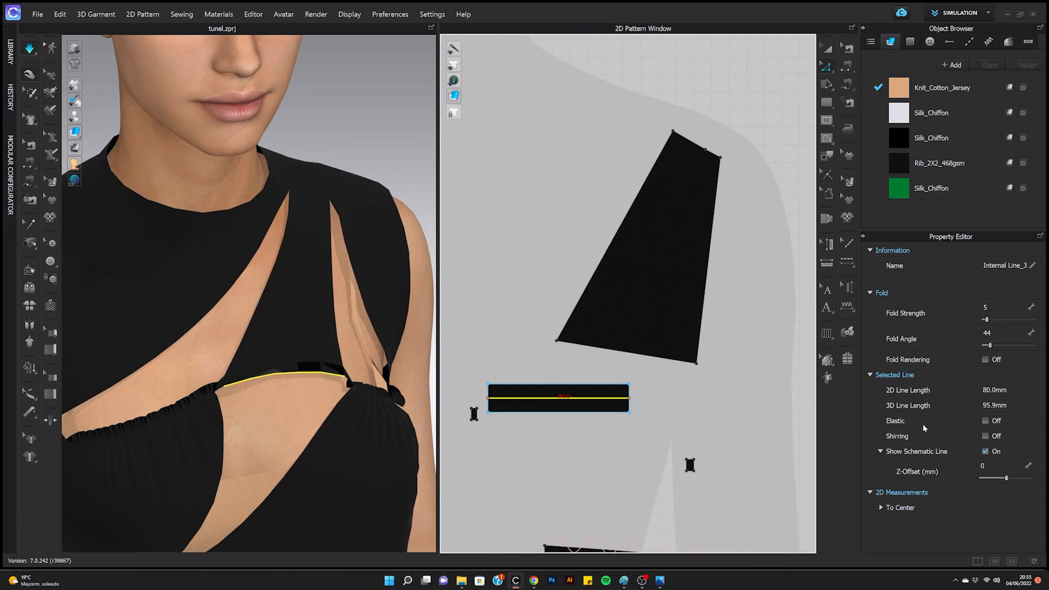
pyautogui.click(986, 359)
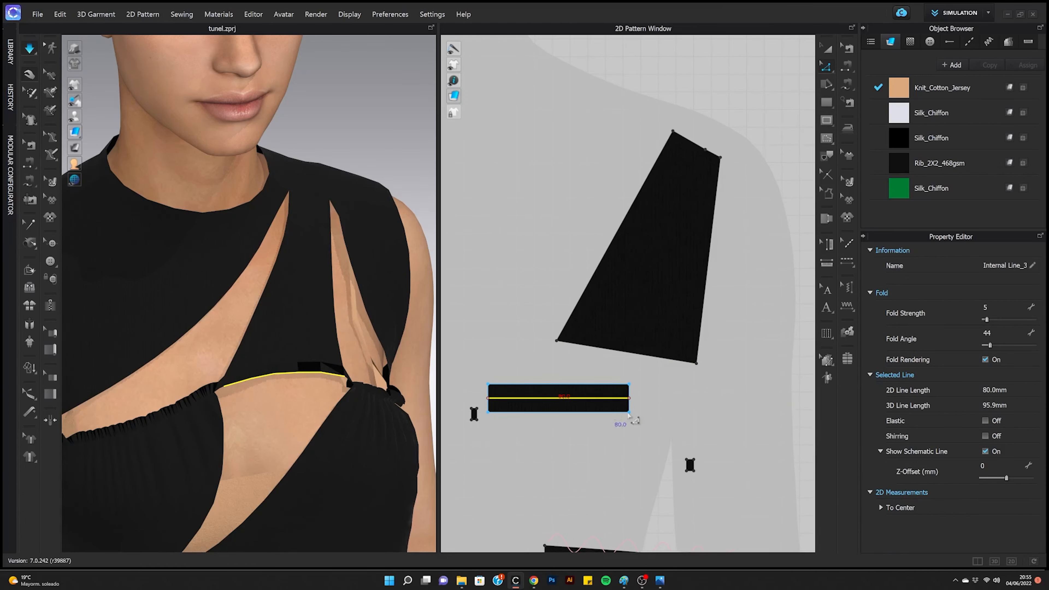
# Step: Make the band's top edge elastic with a total length of 50 mm
pyautogui.click(621, 390)
pyautogui.click(978, 372)
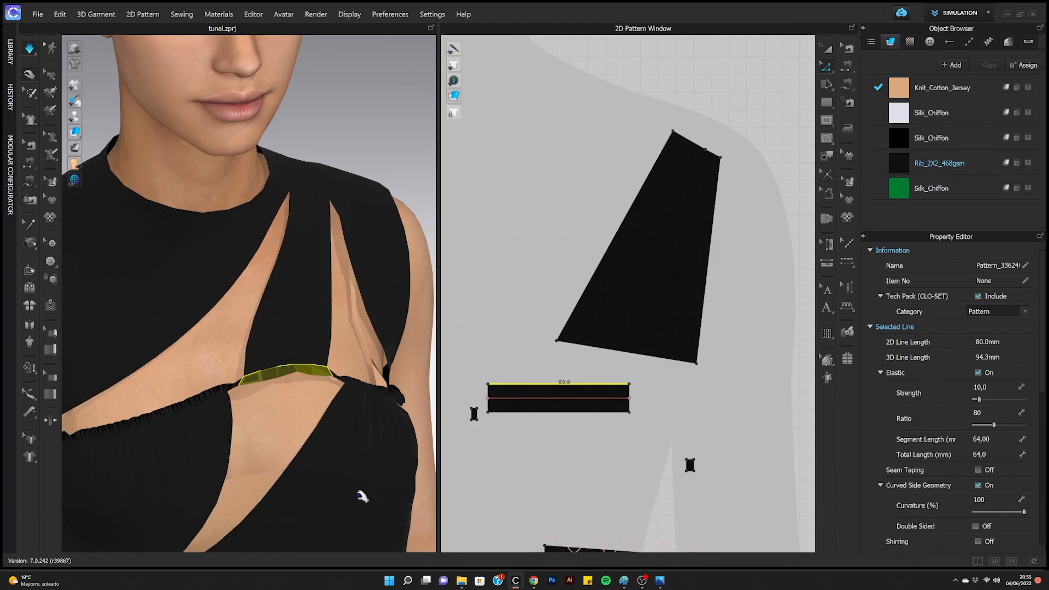
pyautogui.scroll(-2, 351, 498)
pyautogui.scroll(-2, 335, 504)
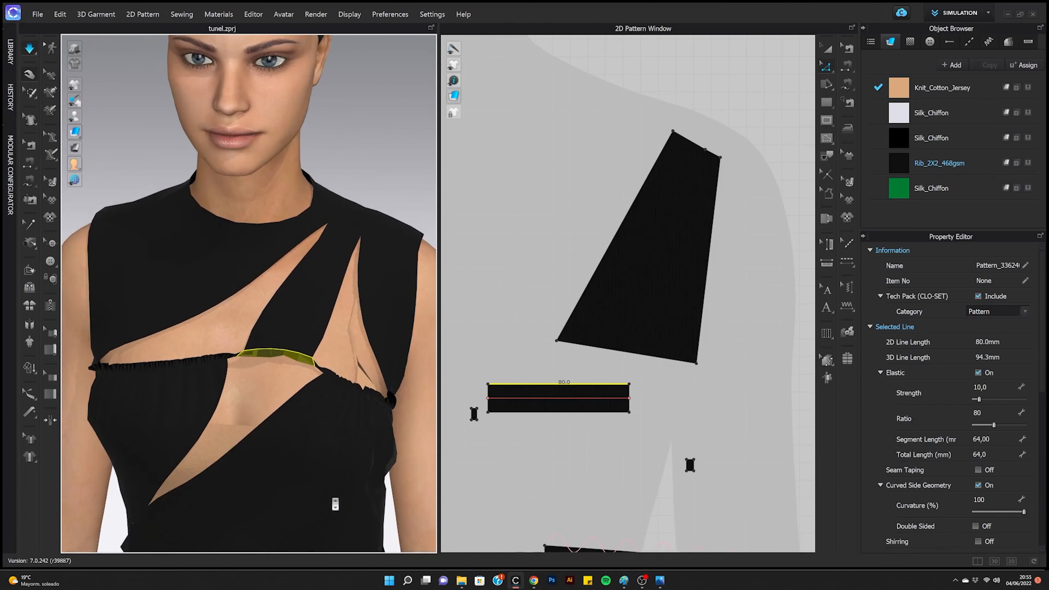
pyautogui.click(985, 454)
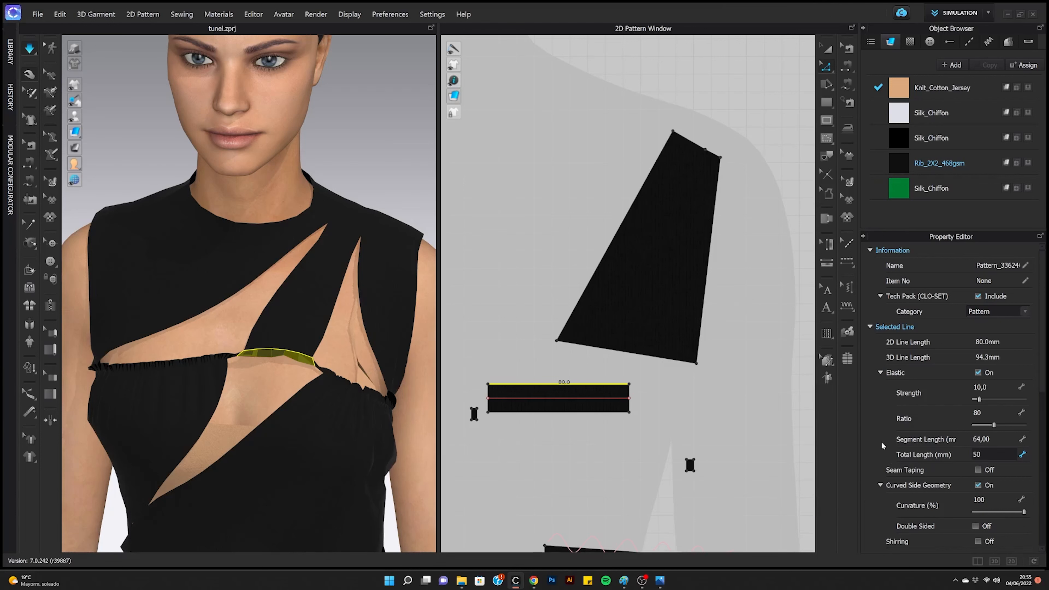
pyautogui.press('Return')
# Step: Add shirring to the band's top edge and enable its Extend option
pyautogui.click(977, 542)
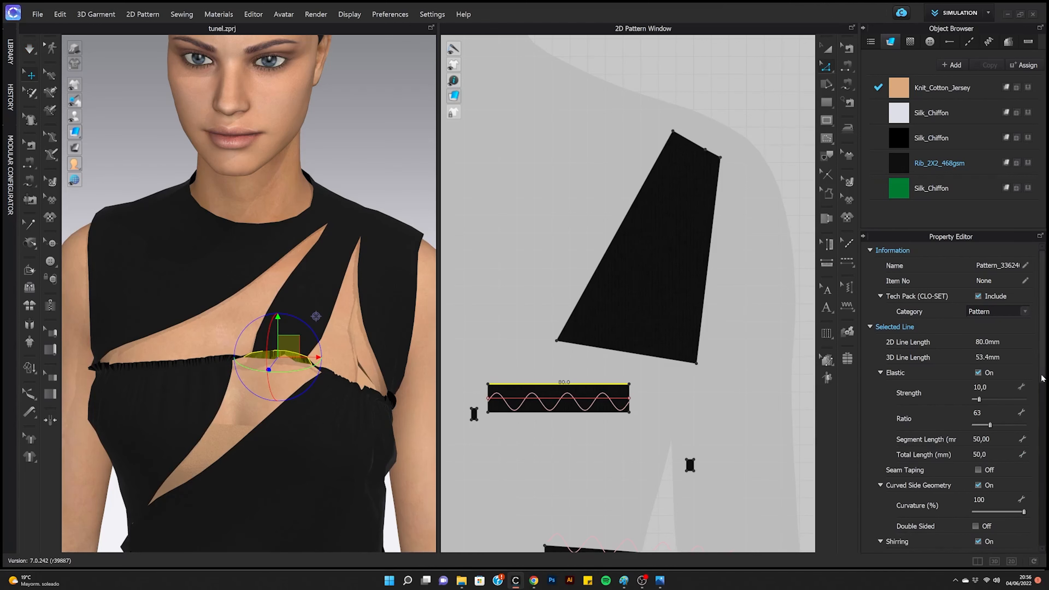
pyautogui.moveTo(1042, 379); pyautogui.dragTo(1042, 428)
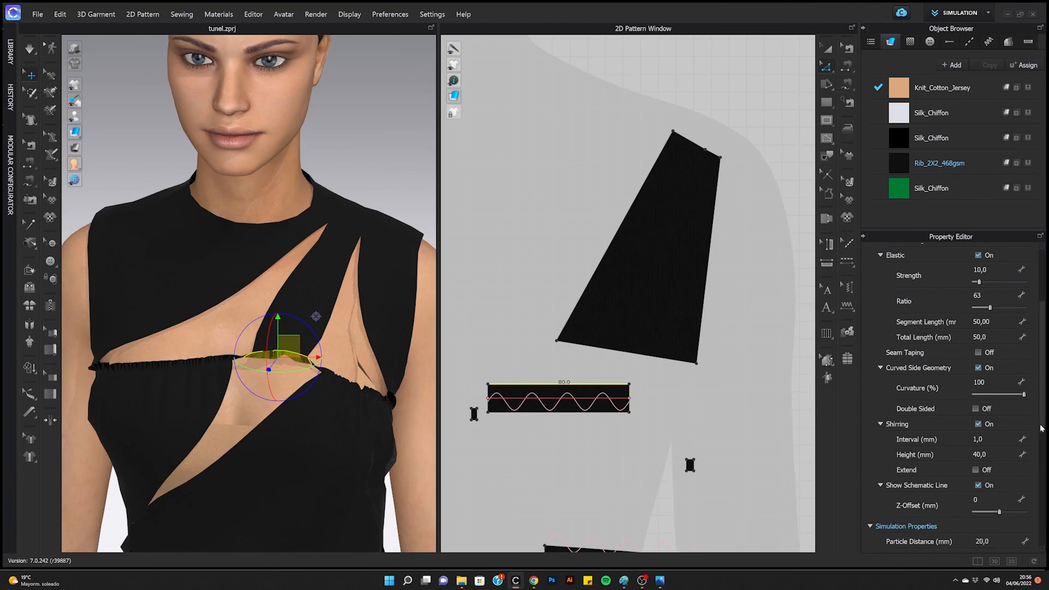
pyautogui.click(977, 470)
# Step: Make the new strap's lower edge elastic with a total length of 50 mm and give it extended shirring
pyautogui.click(611, 351)
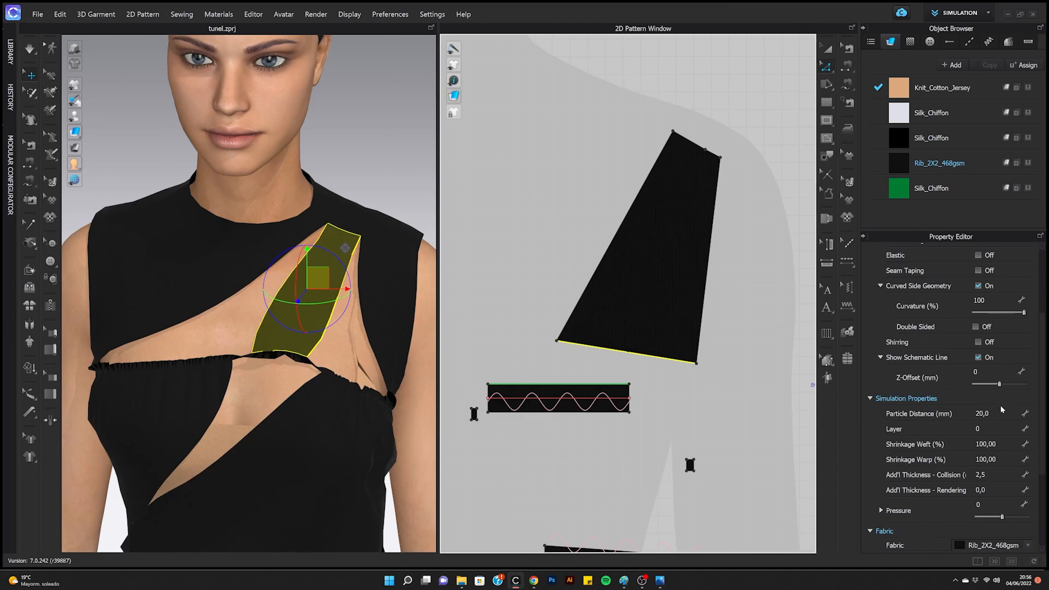
pyautogui.scroll(1, 950, 360)
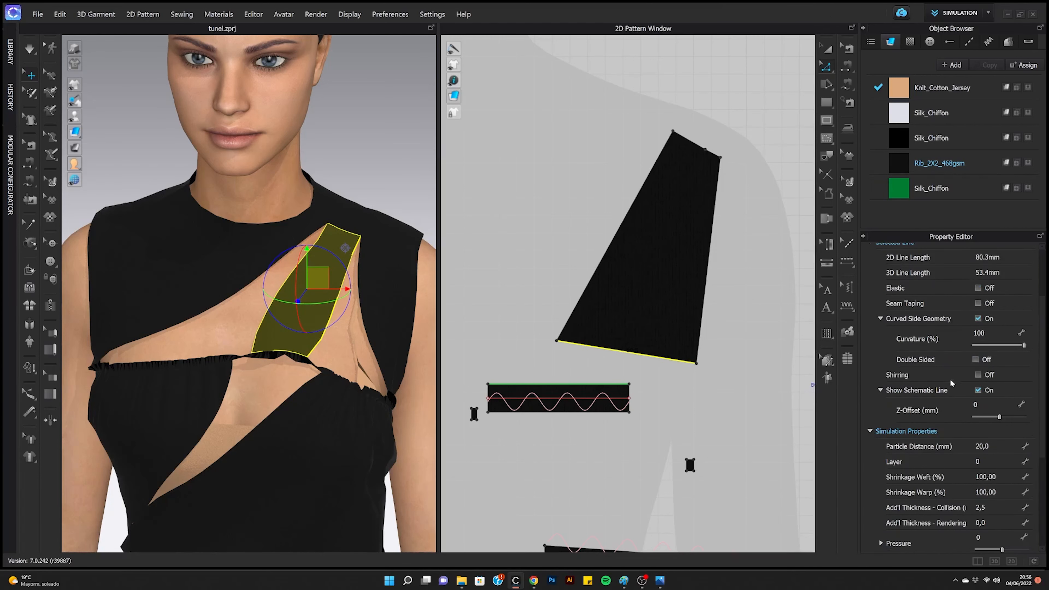
pyautogui.click(977, 288)
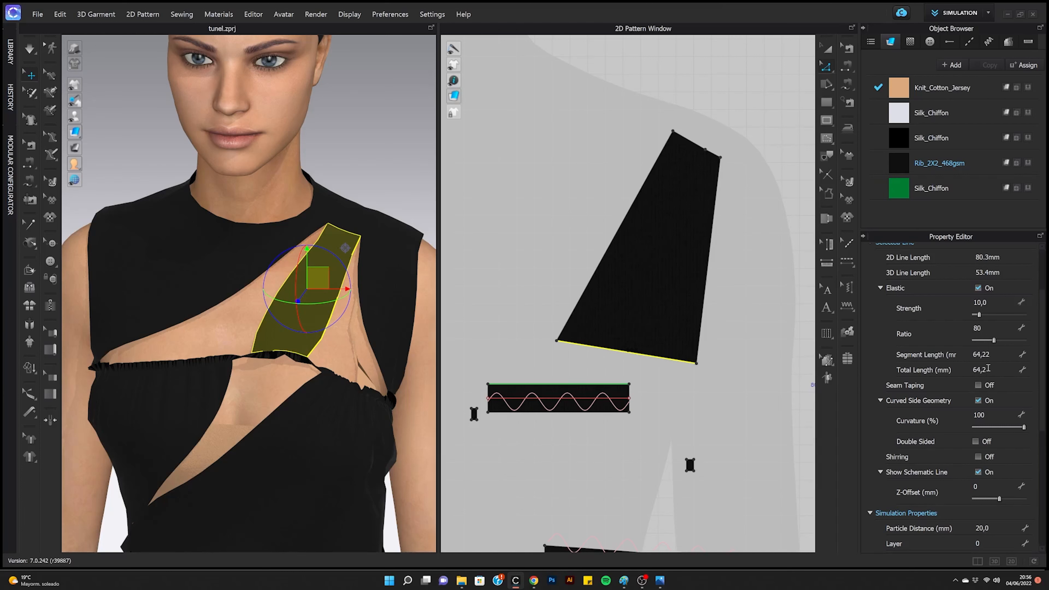
pyautogui.click(617, 384)
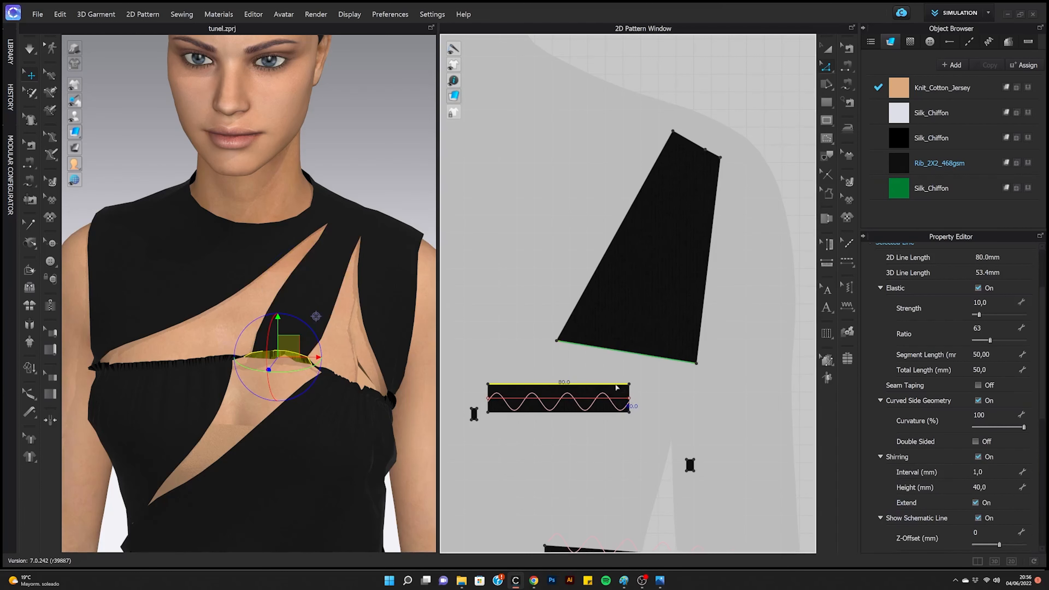
pyautogui.click(659, 347)
pyautogui.doubleClick(982, 371)
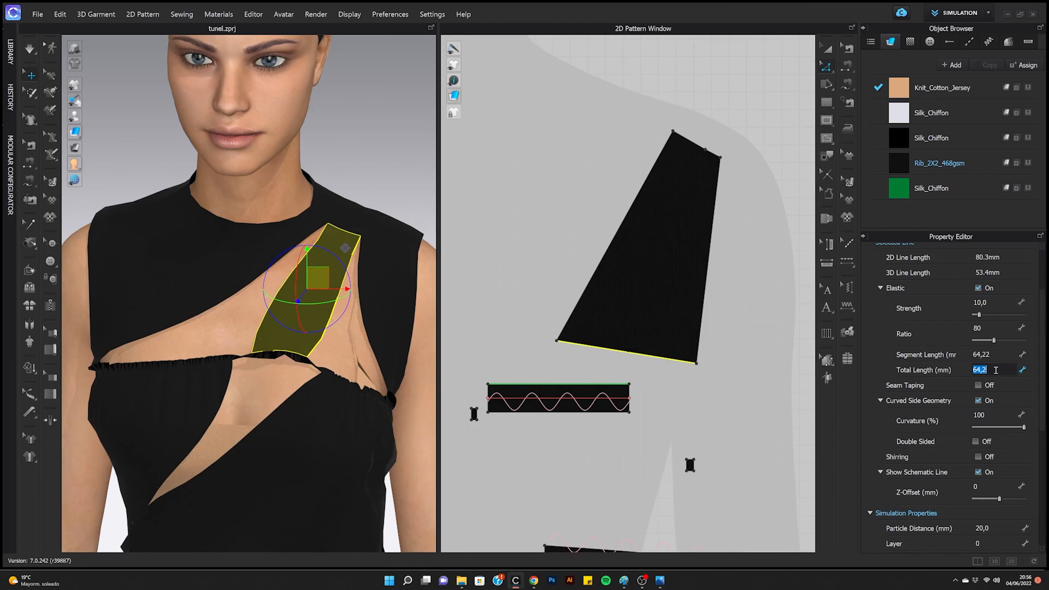
pyautogui.press('Return')
pyautogui.click(978, 457)
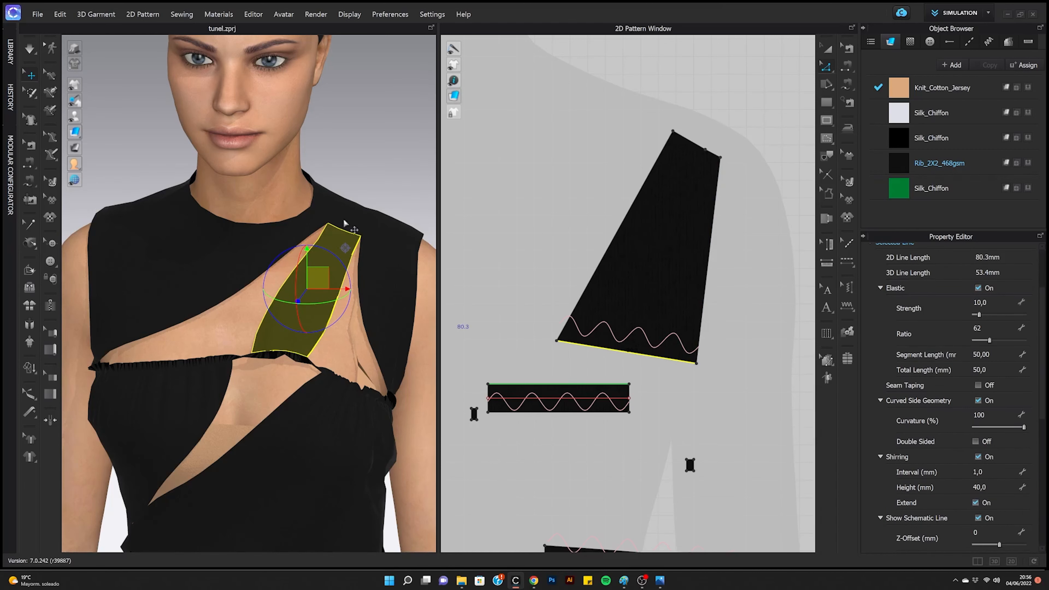
# Step: Simulate the garment and pull the cloth around the band and front panel so the gathers settle
pyautogui.click(30, 51)
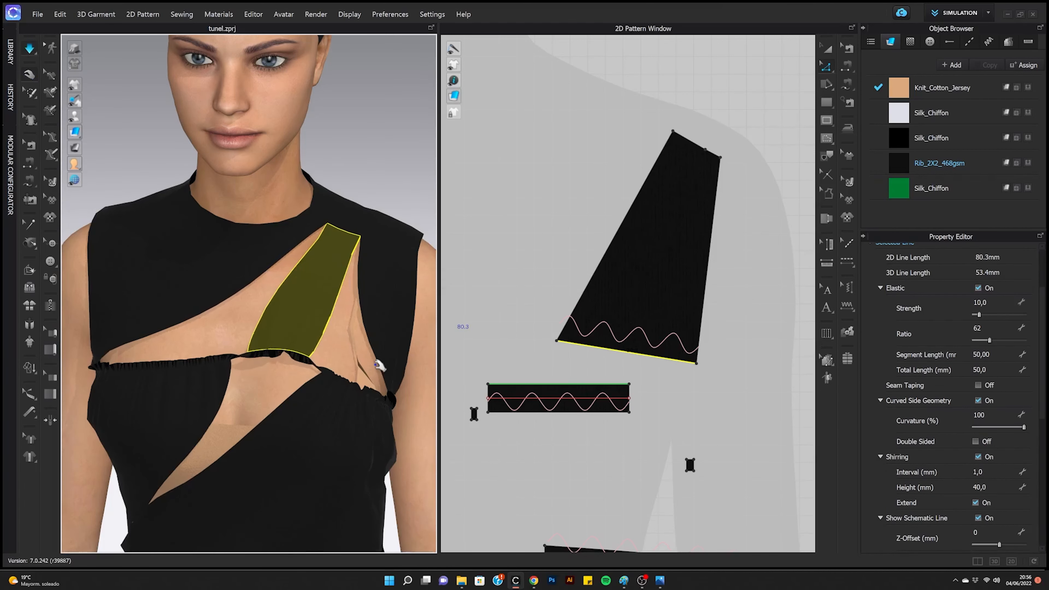
pyautogui.click(280, 356)
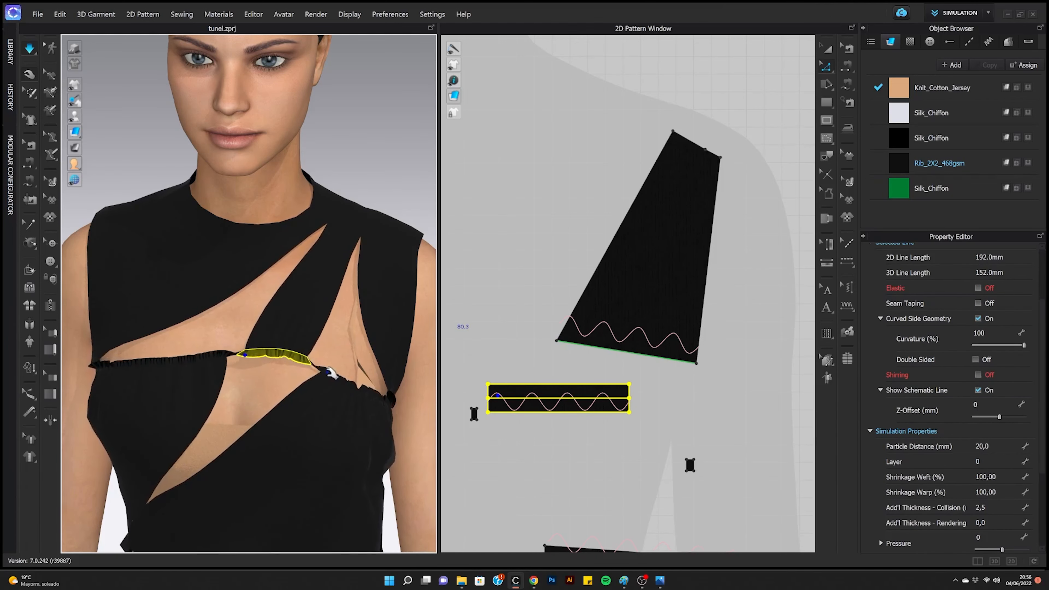
pyautogui.click(323, 365)
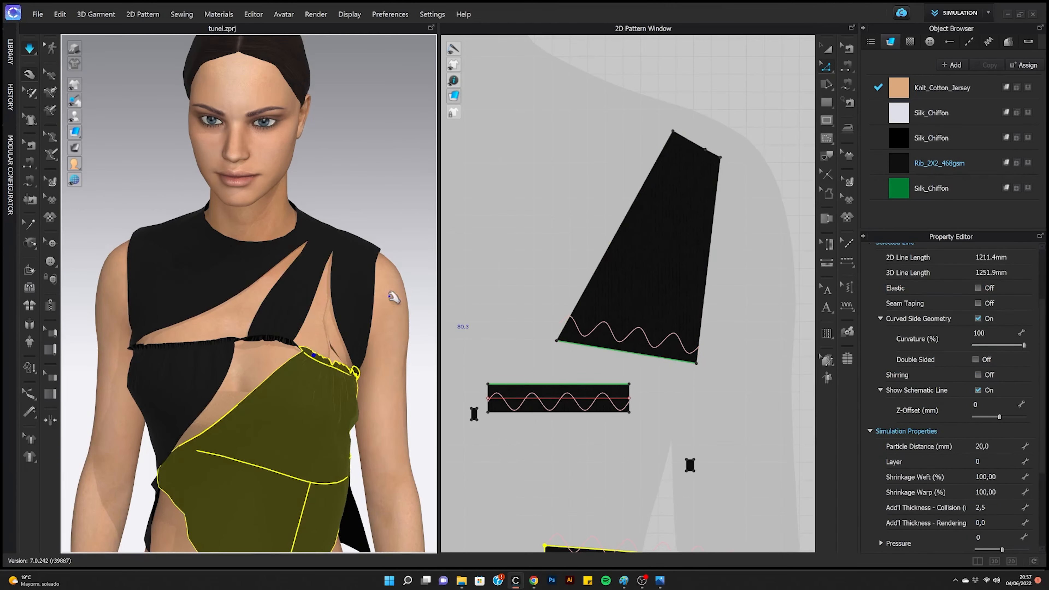
pyautogui.click(400, 343)
pyautogui.moveTo(344, 396)
pyautogui.mouseDown(button='right')
pyautogui.moveTo(328, 392)
pyautogui.moveTo(357, 386)
pyautogui.moveTo(346, 394)
pyautogui.mouseUp(button='right')
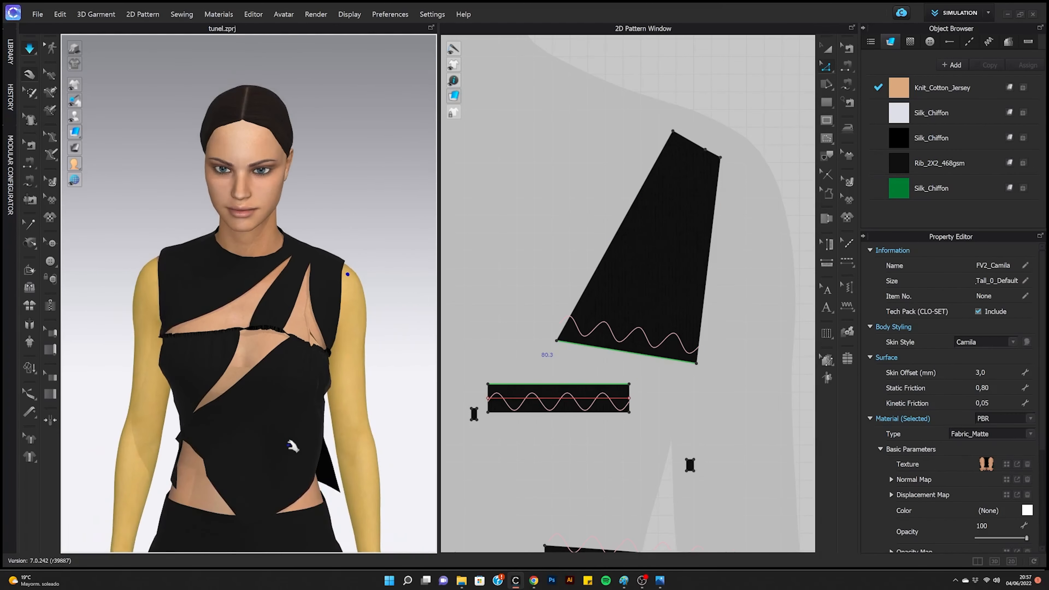
pyautogui.scroll(5, 293, 449)
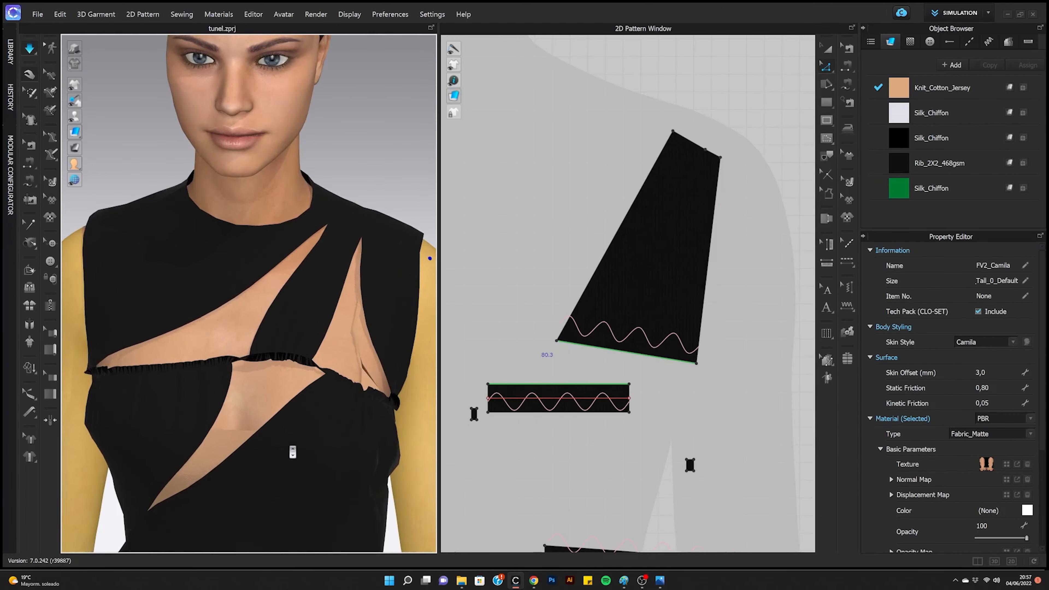
# Step: Raise the elastic strength to 37.4 on the strap's lower edge and 39.6 on the band's top edge
pyautogui.click(640, 355)
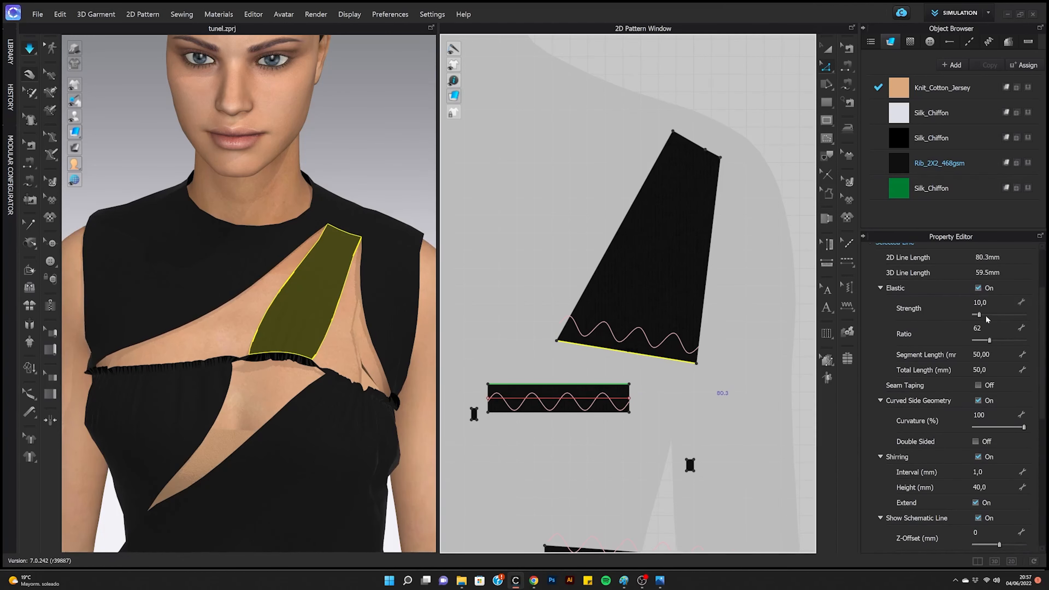
pyautogui.moveTo(980, 316); pyautogui.dragTo(983, 317)
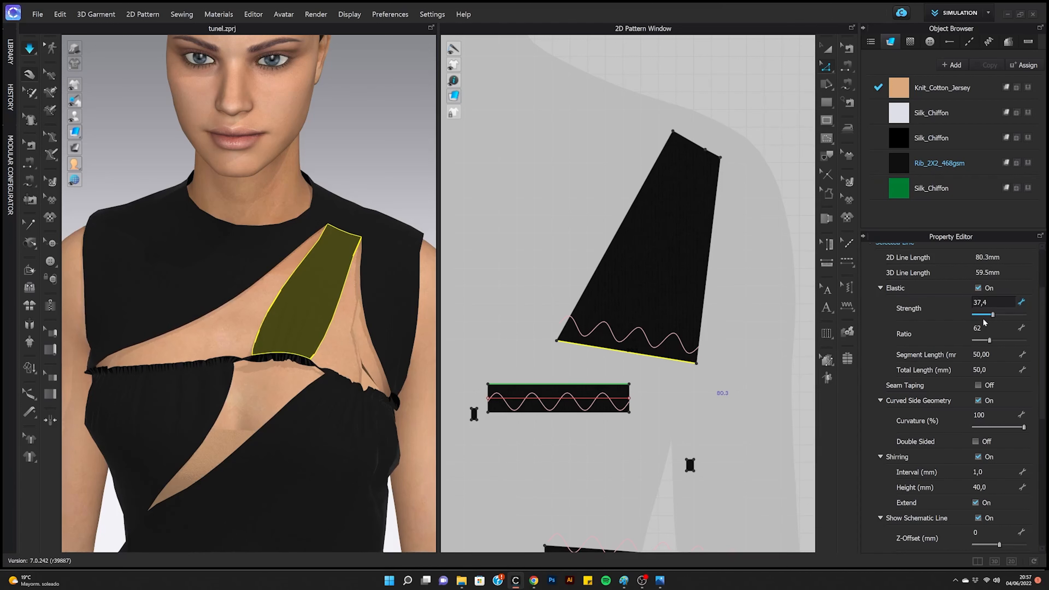
pyautogui.click(627, 386)
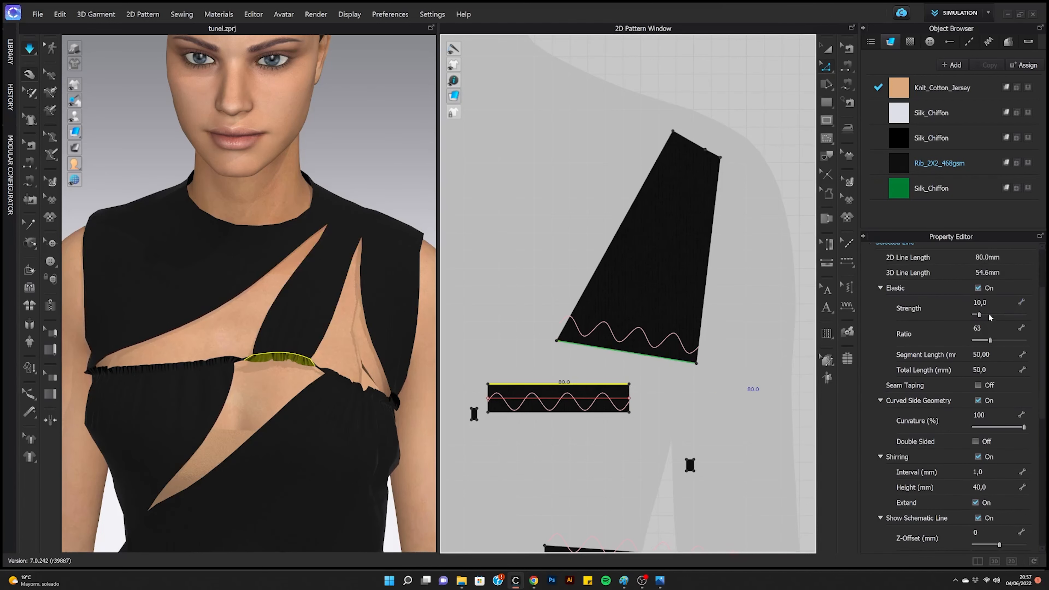
pyautogui.moveTo(981, 318); pyautogui.dragTo(997, 318)
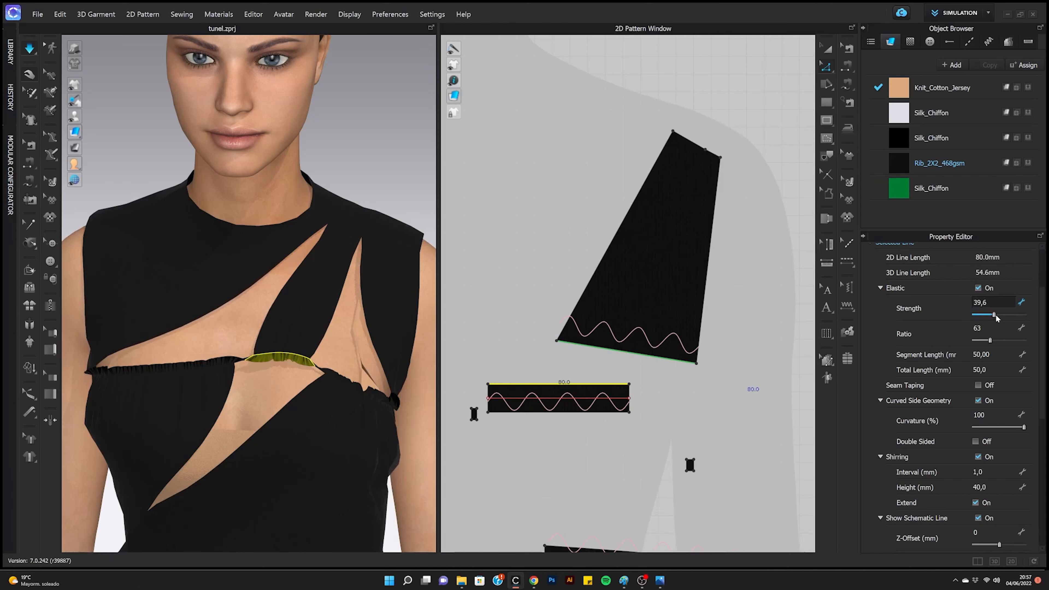
pyautogui.click(744, 428)
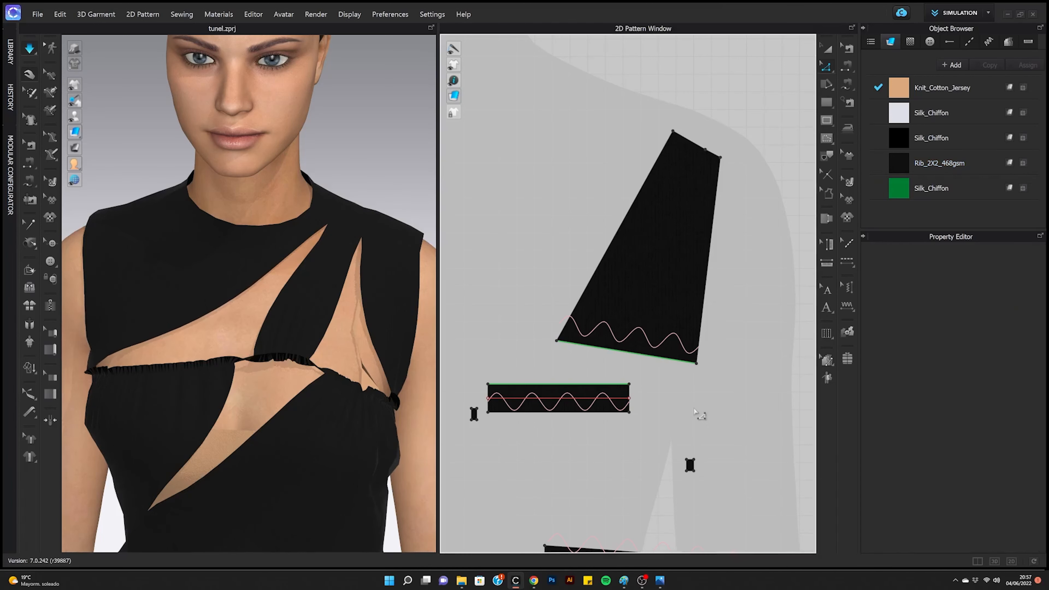
# Step: Pull the strap, front panels and band during simulation to even out the gathered seam across the chest
pyautogui.click(327, 325)
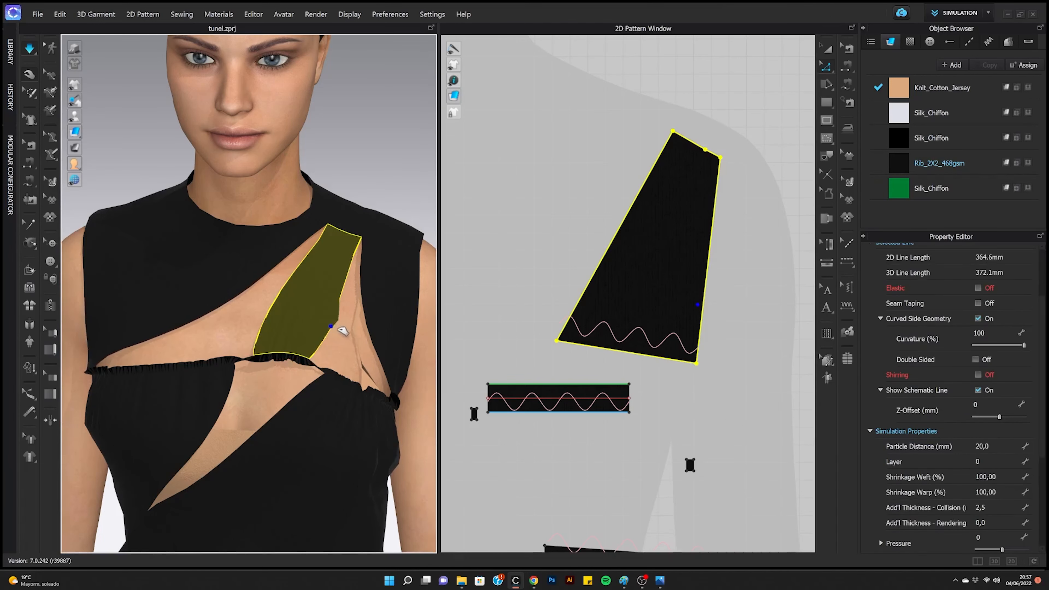
pyautogui.click(98, 384)
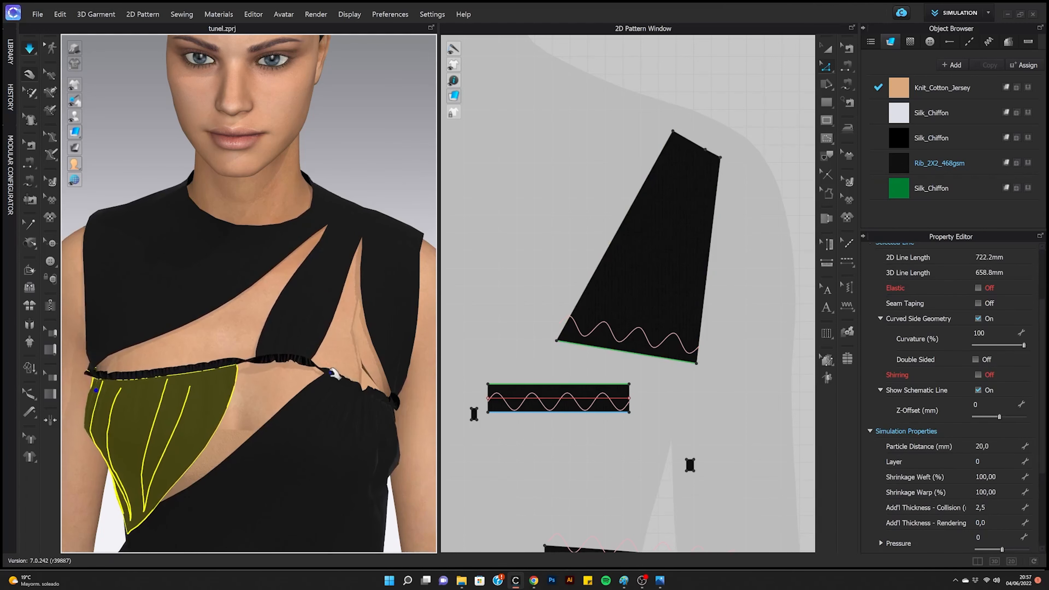
pyautogui.click(354, 375)
pyautogui.moveTo(365, 378); pyautogui.dragTo(347, 372)
pyautogui.click(282, 366)
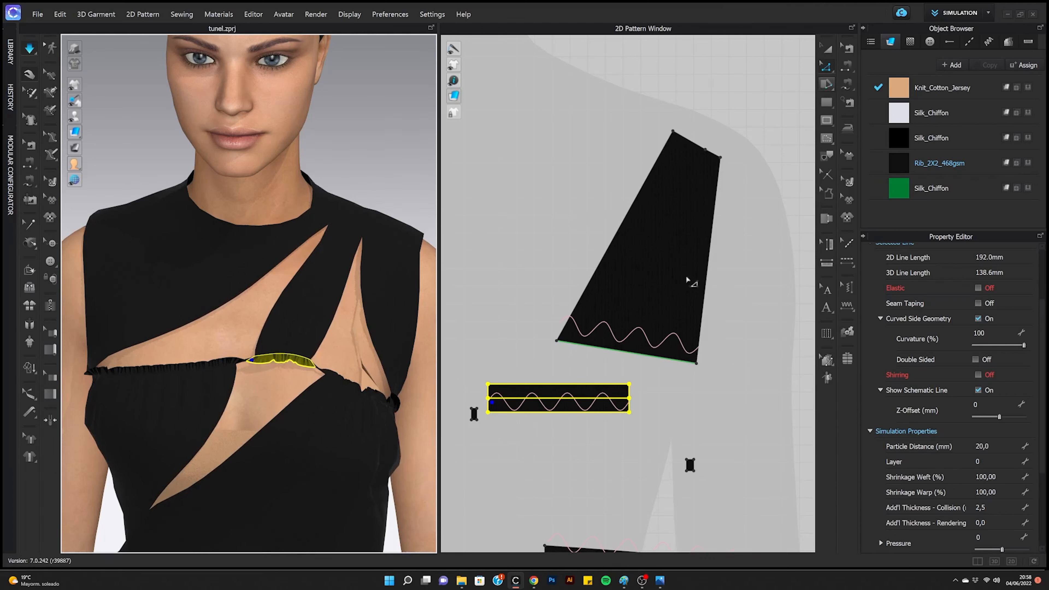
# Step: Turn on elastic for the band's middle fold line and stop the simulation
pyautogui.click(582, 400)
pyautogui.click(701, 378)
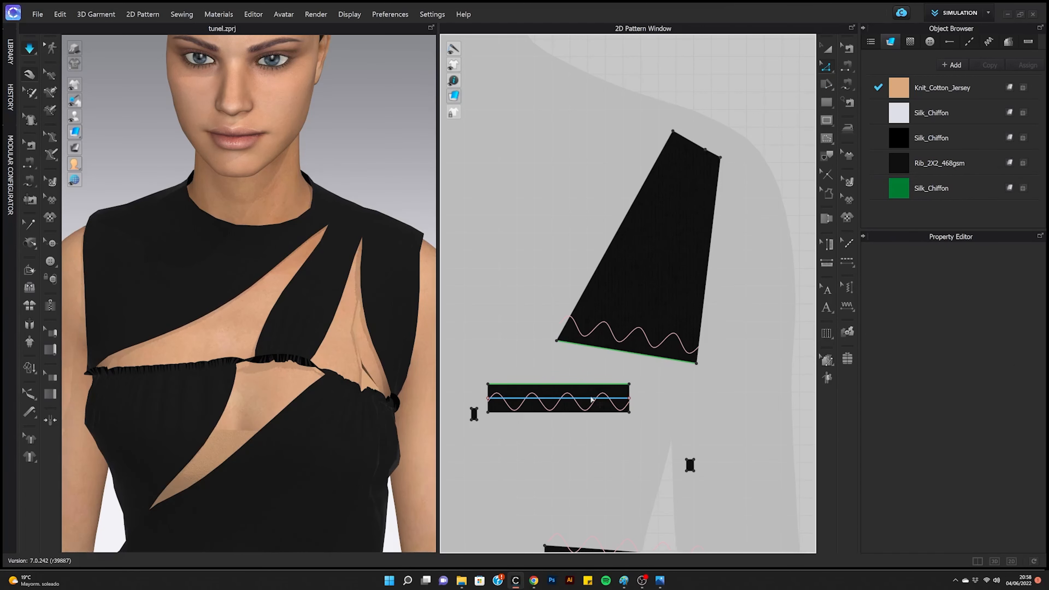
pyautogui.click(595, 399)
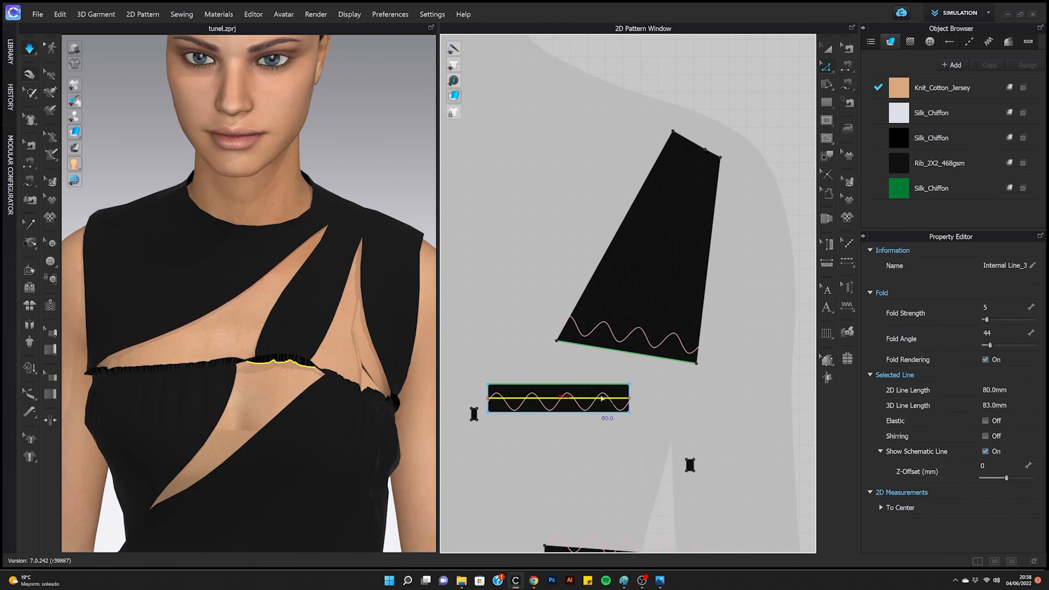
pyautogui.click(986, 421)
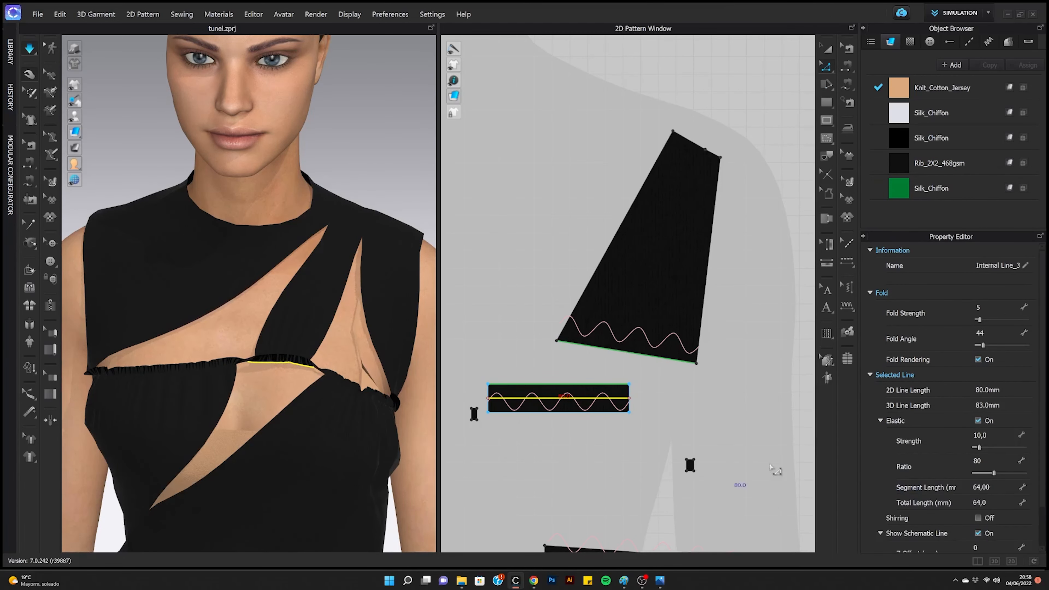
pyautogui.click(656, 423)
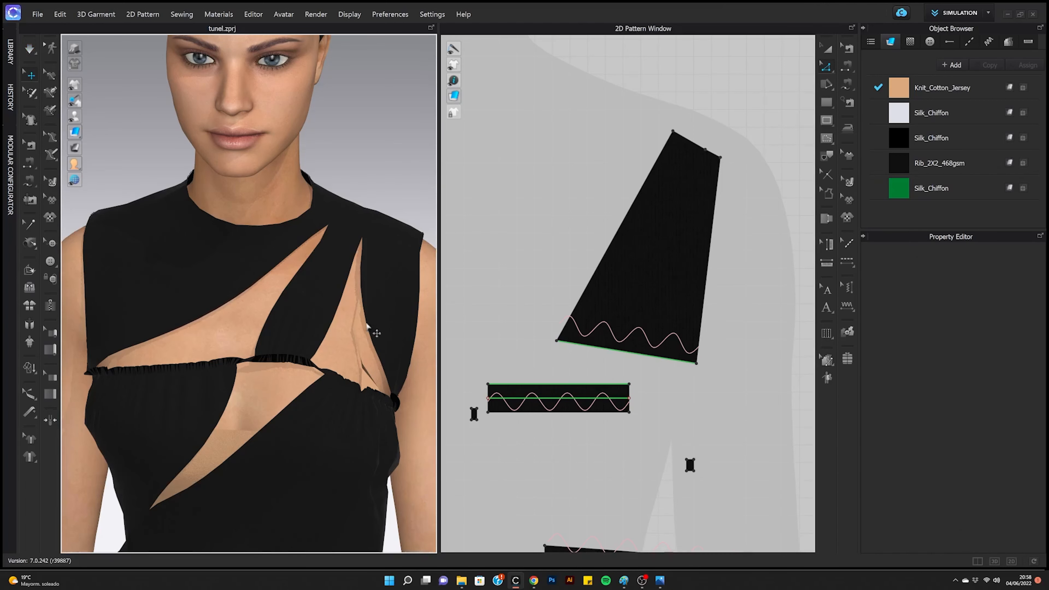
pyautogui.scroll(-3, 520, 442)
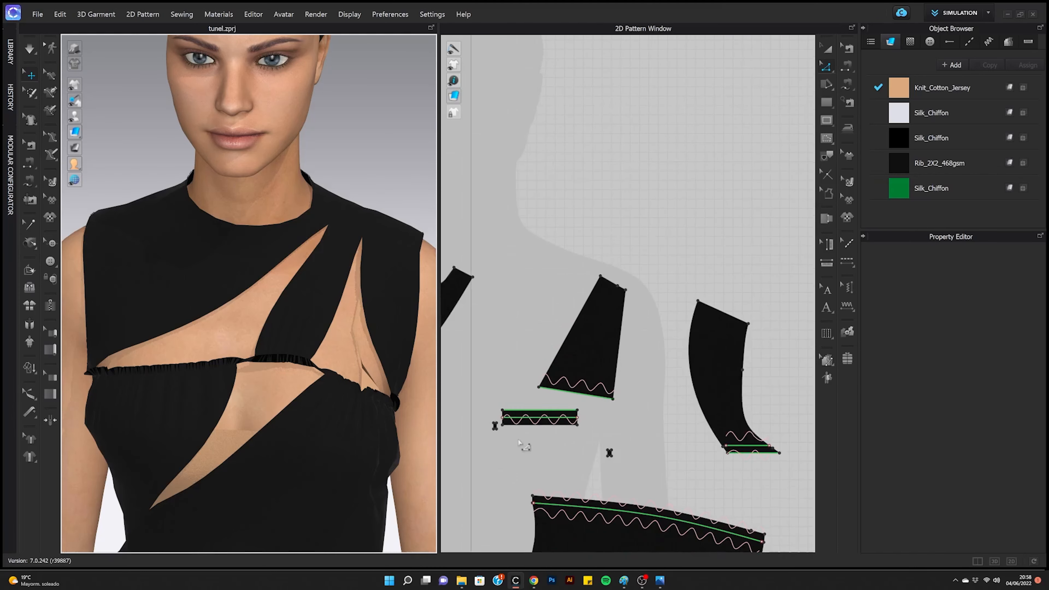
# Step: Examine the complete outfit on the avatar from the gathered chest seam down to the full-length front view
pyautogui.scroll(-5, 286, 341)
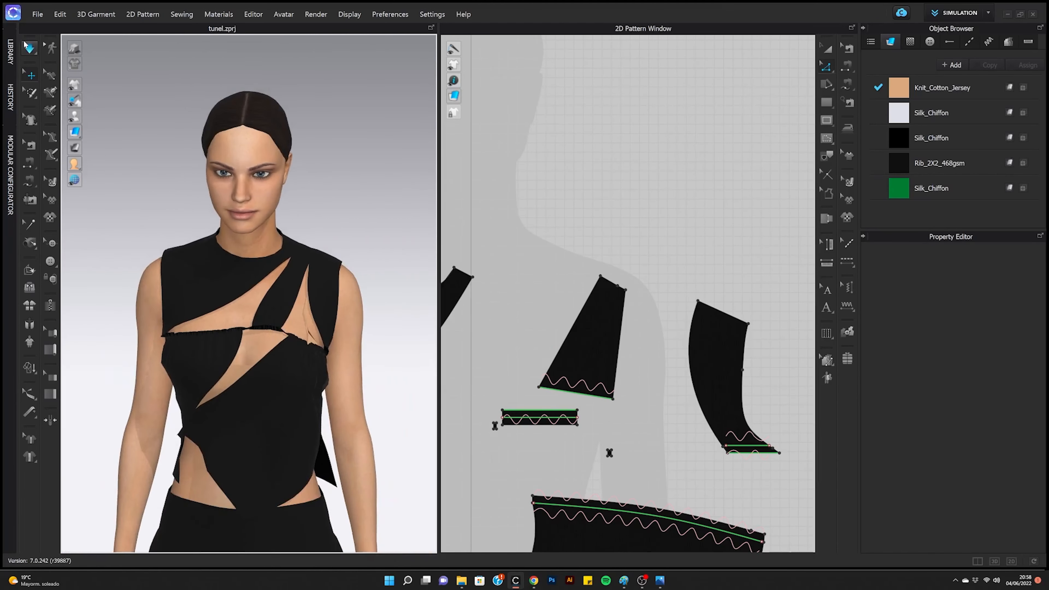
pyautogui.click(247, 386)
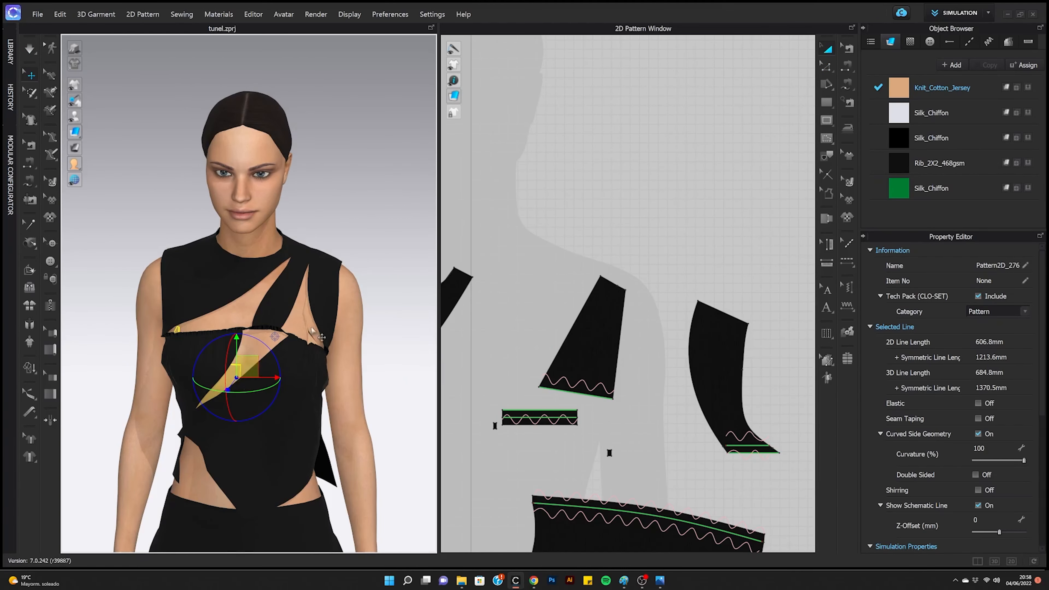
pyautogui.scroll(-3, 362, 390)
pyautogui.scroll(-2, 362, 391)
pyautogui.click(361, 410)
pyautogui.moveTo(303, 378); pyautogui.dragTo(291, 367, button='right')
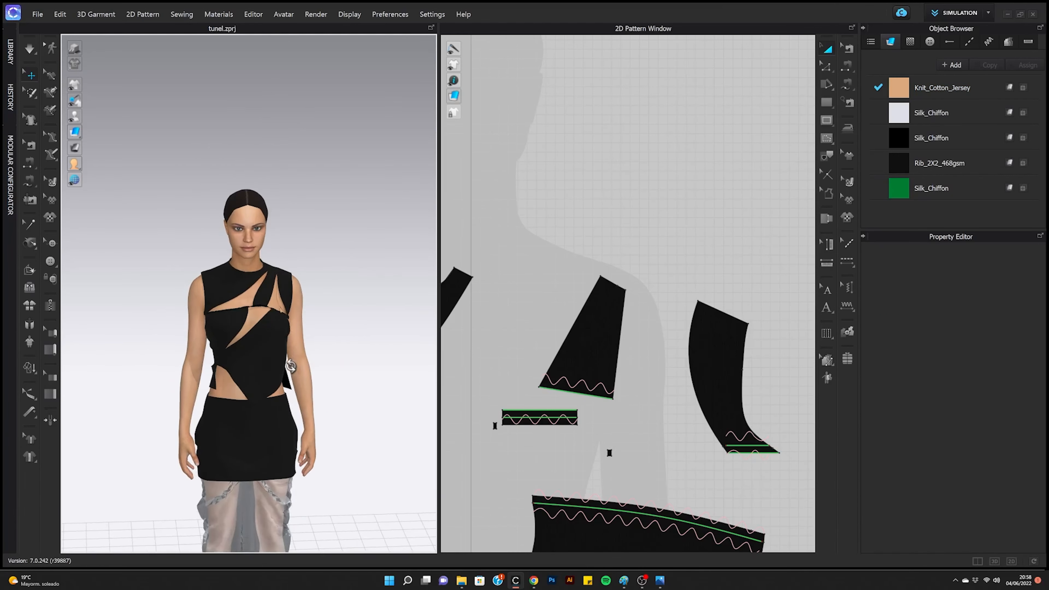
pyautogui.scroll(5, 308, 275)
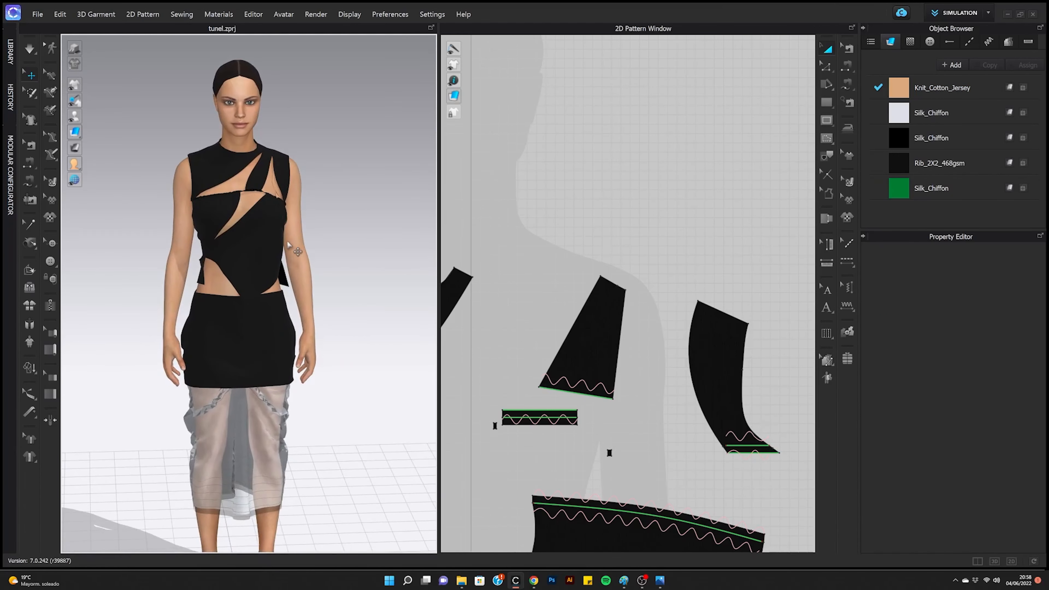
pyautogui.scroll(2, 314, 271)
pyautogui.moveTo(314, 271); pyautogui.dragTo(268, 432, button='middle')
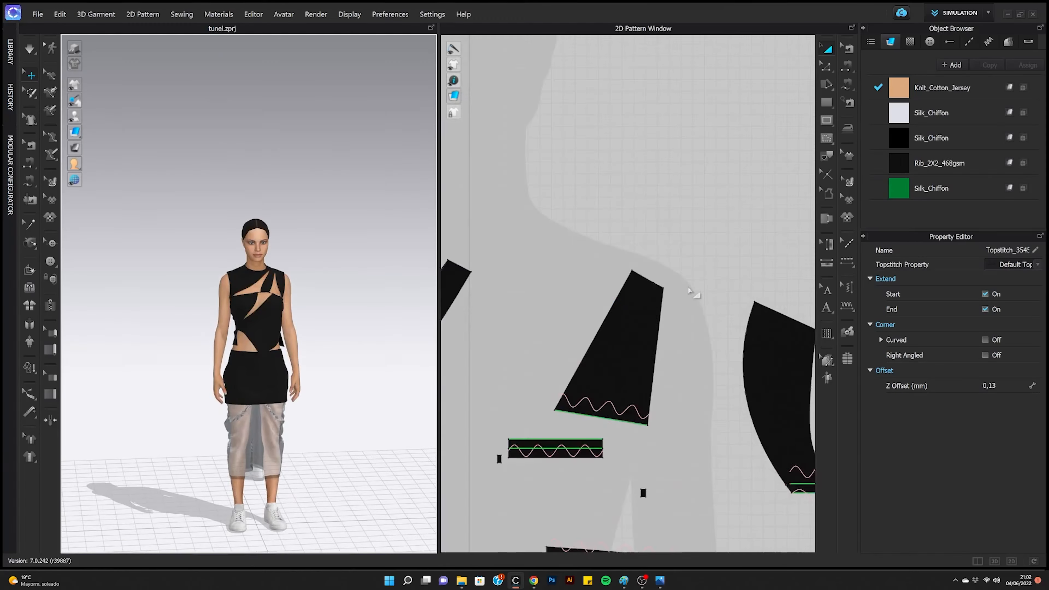
# Step: Delete the beige bra pattern pieces above the avatar silhouette, keeping the two beige V-shaped brief pieces
pyautogui.scroll(-5, 546, 213)
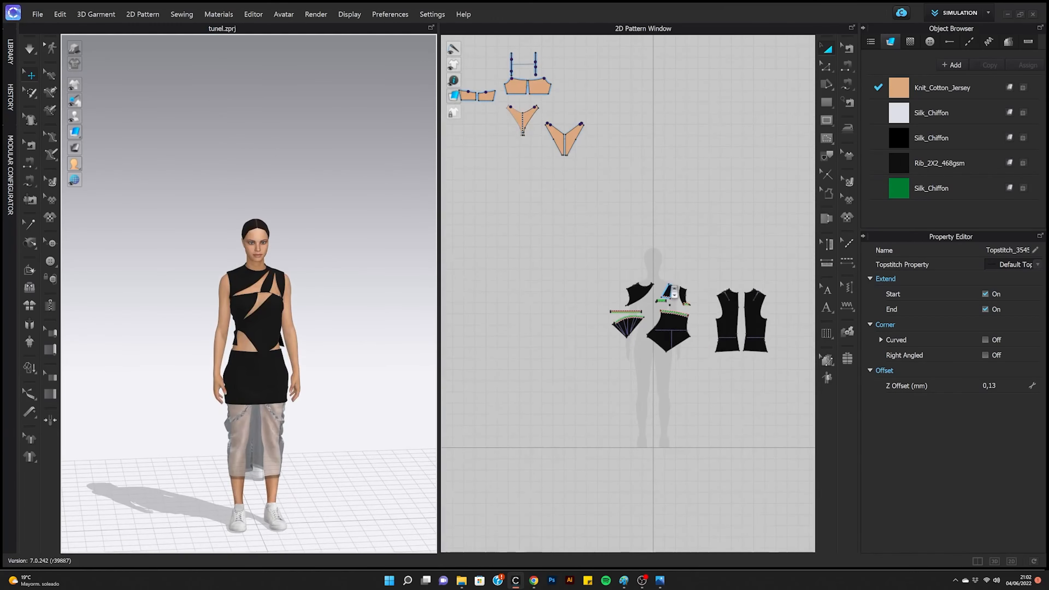
pyautogui.scroll(2, 527, 87)
pyautogui.moveTo(492, 83); pyautogui.dragTo(641, 143)
pyautogui.press('Delete')
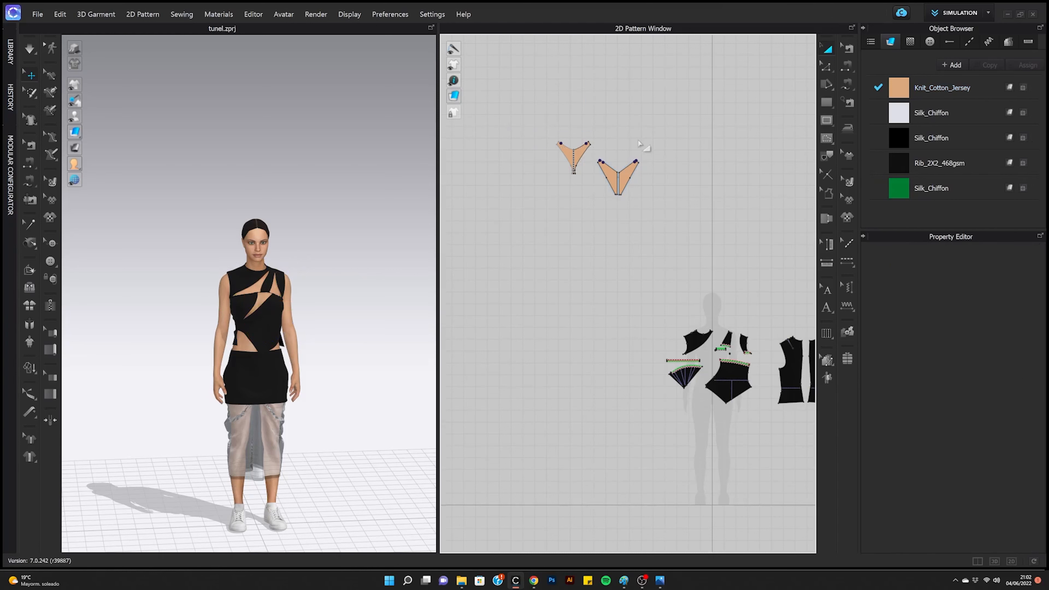
# Step: Apply the Hi-Res Garment setting to the outfit and start the simulation
pyautogui.scroll(6, 614, 307)
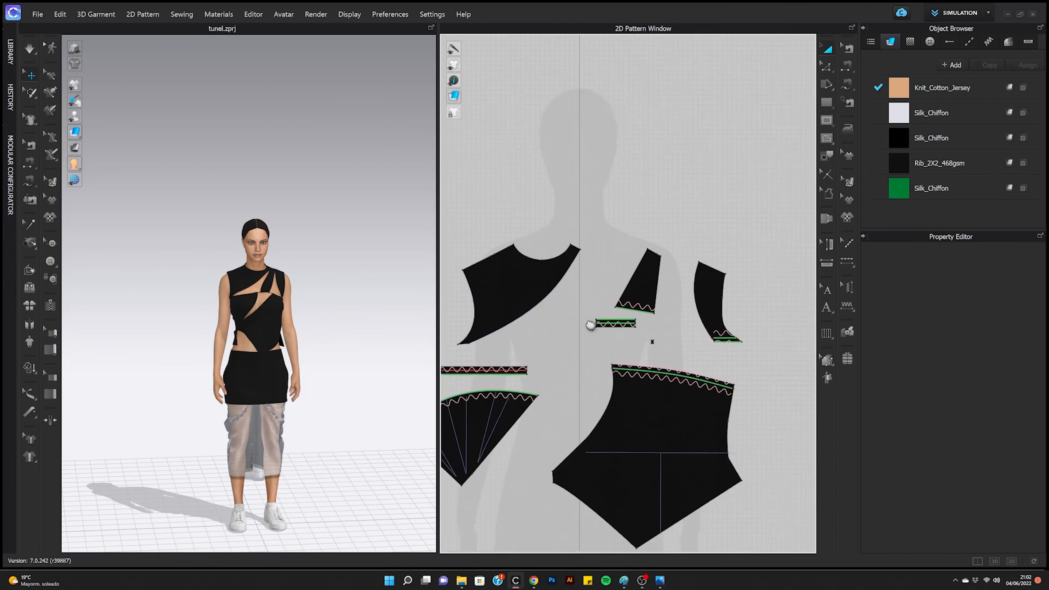
pyautogui.moveTo(590, 323); pyautogui.dragTo(619, 254, button='right')
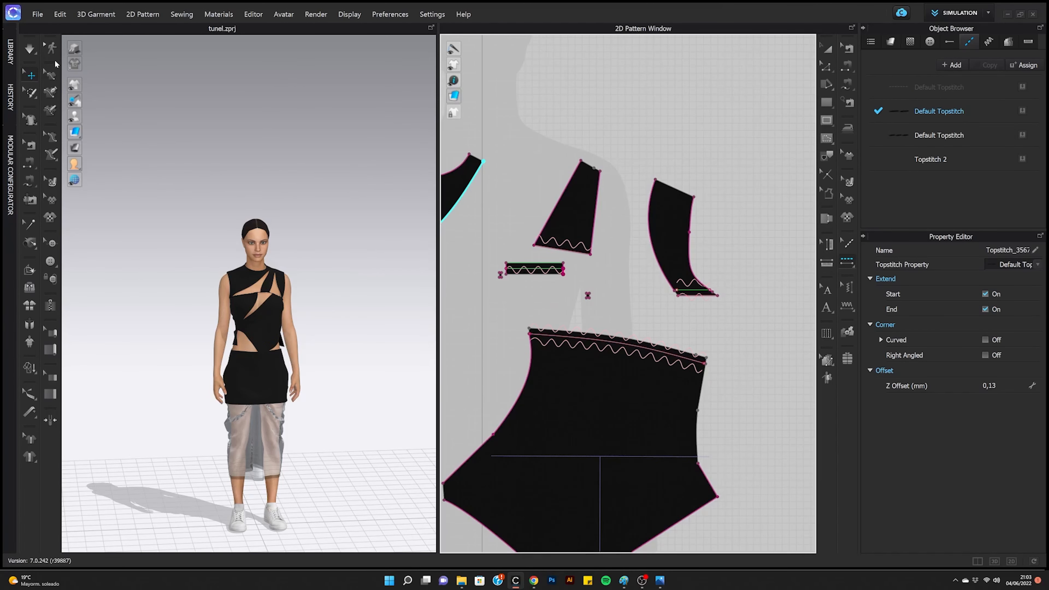
pyautogui.click(32, 367)
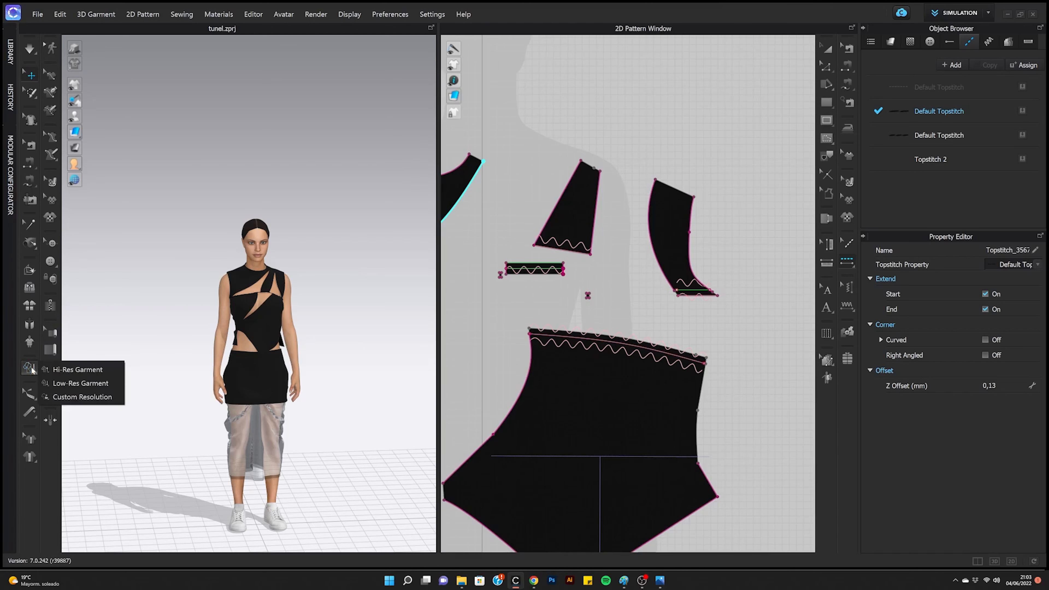
pyautogui.click(58, 370)
pyautogui.click(549, 373)
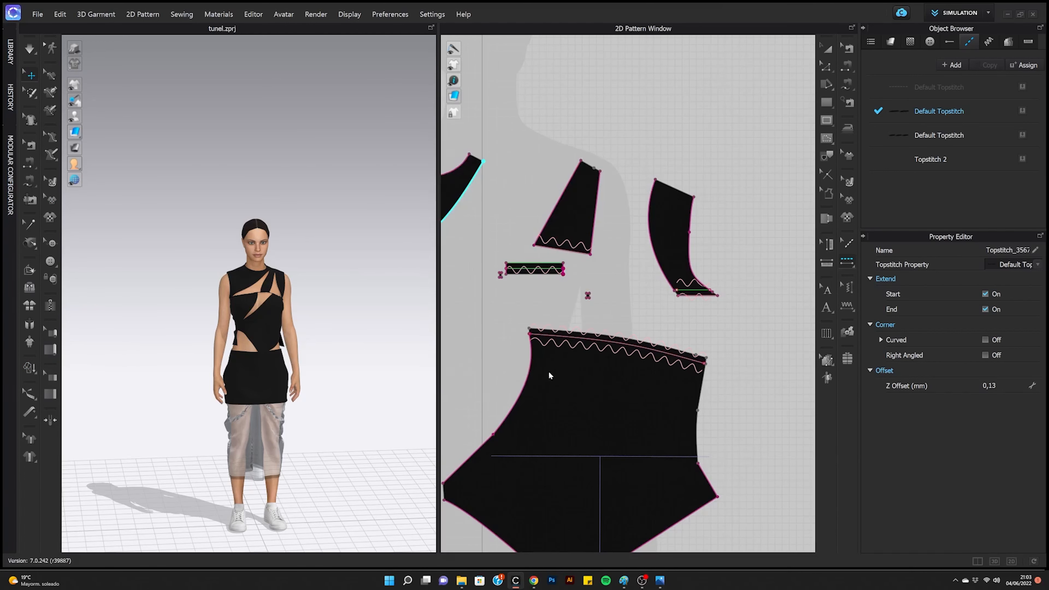
pyautogui.moveTo(369, 392); pyautogui.dragTo(347, 333, button='right')
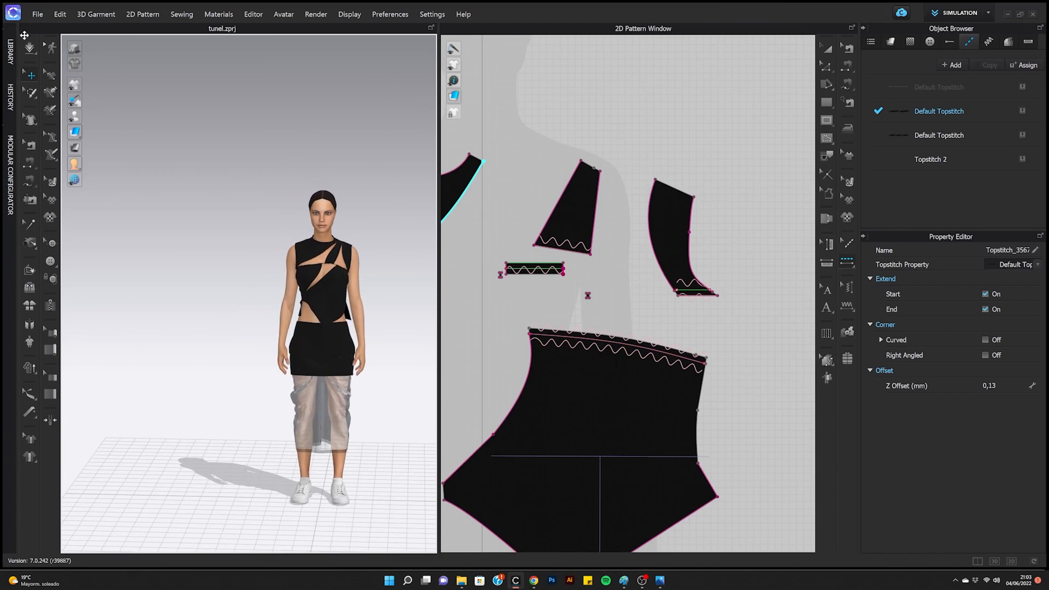
pyautogui.press('space')
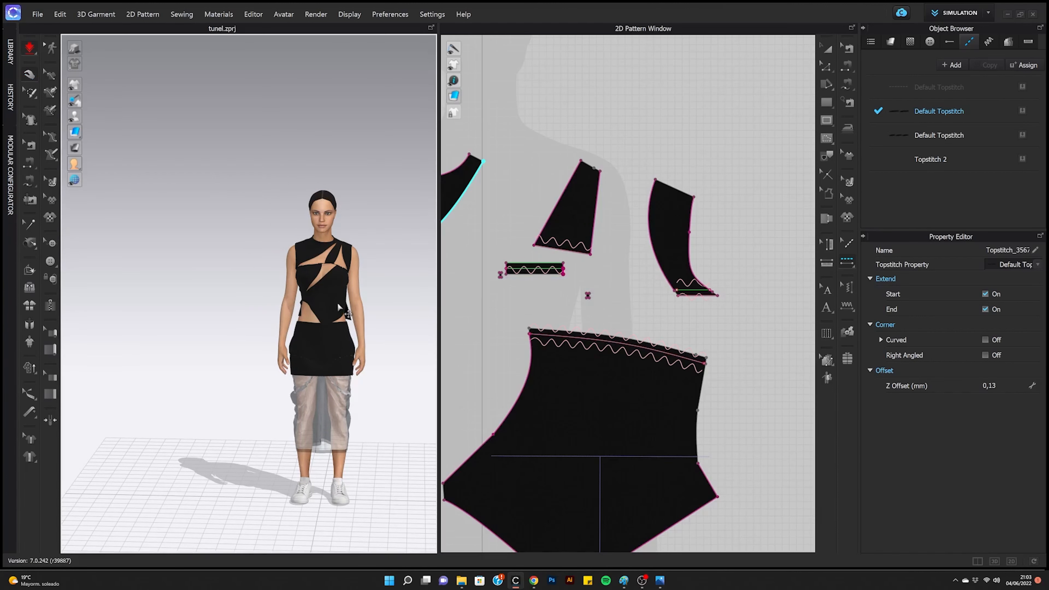